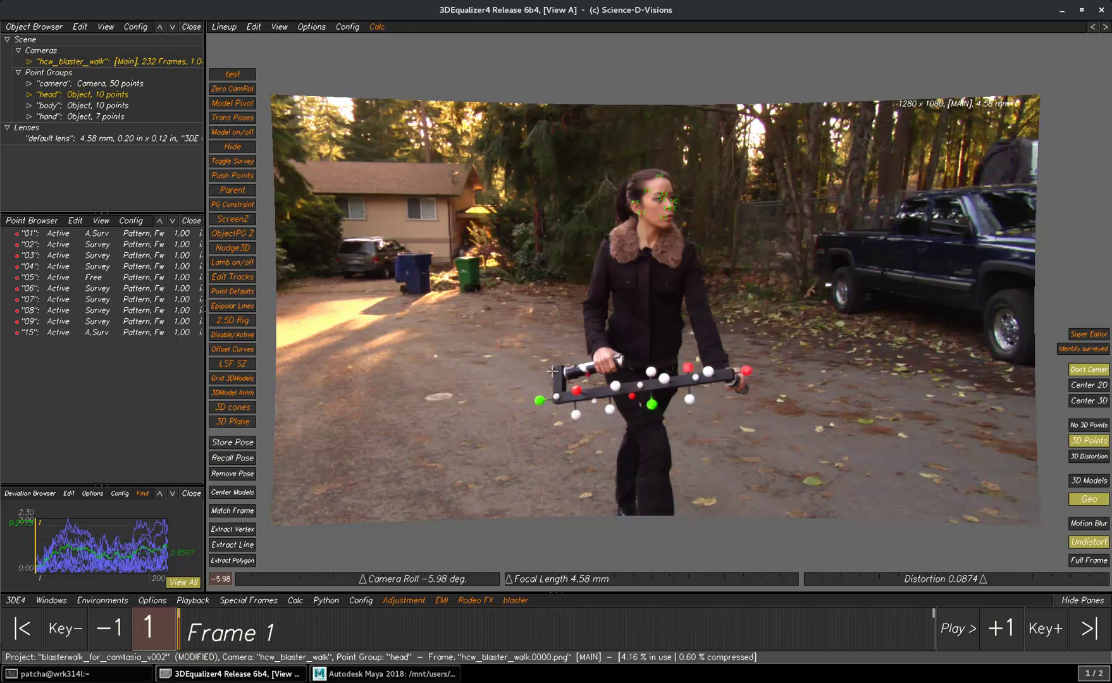
Drag-select the ten head point rows (01–15) in the Point Browser.
drag(143, 335, 139, 236)
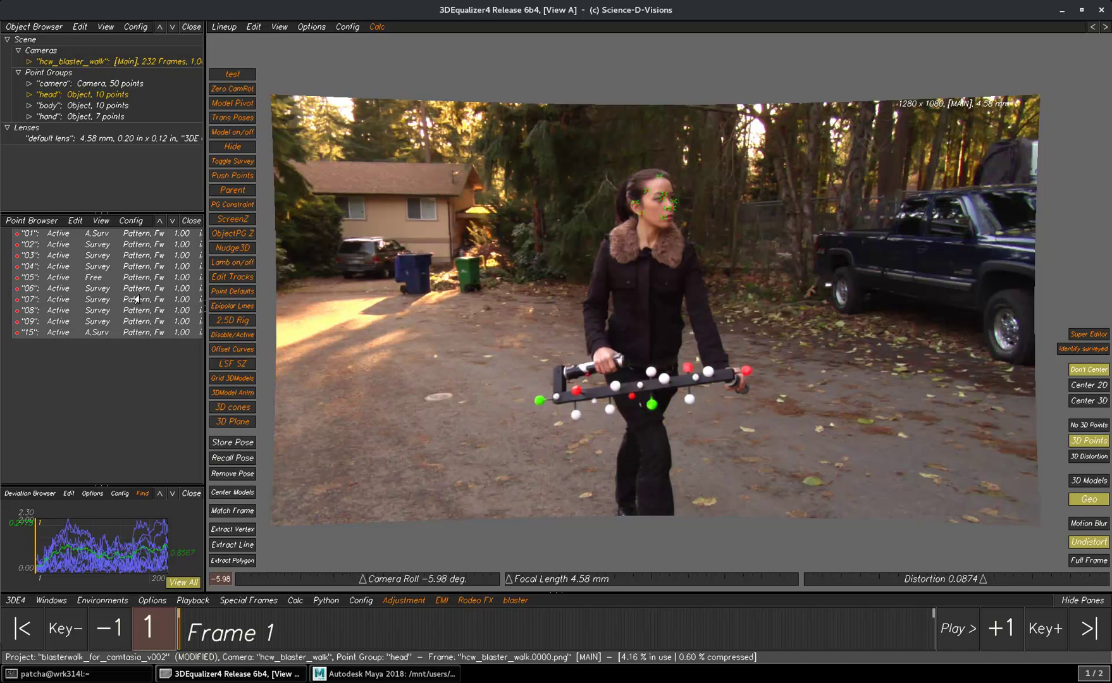
Open the Export 2D Tracks (MM Solver) dialog, cancel it, then reopen the point actions menu.
right_click(145, 274)
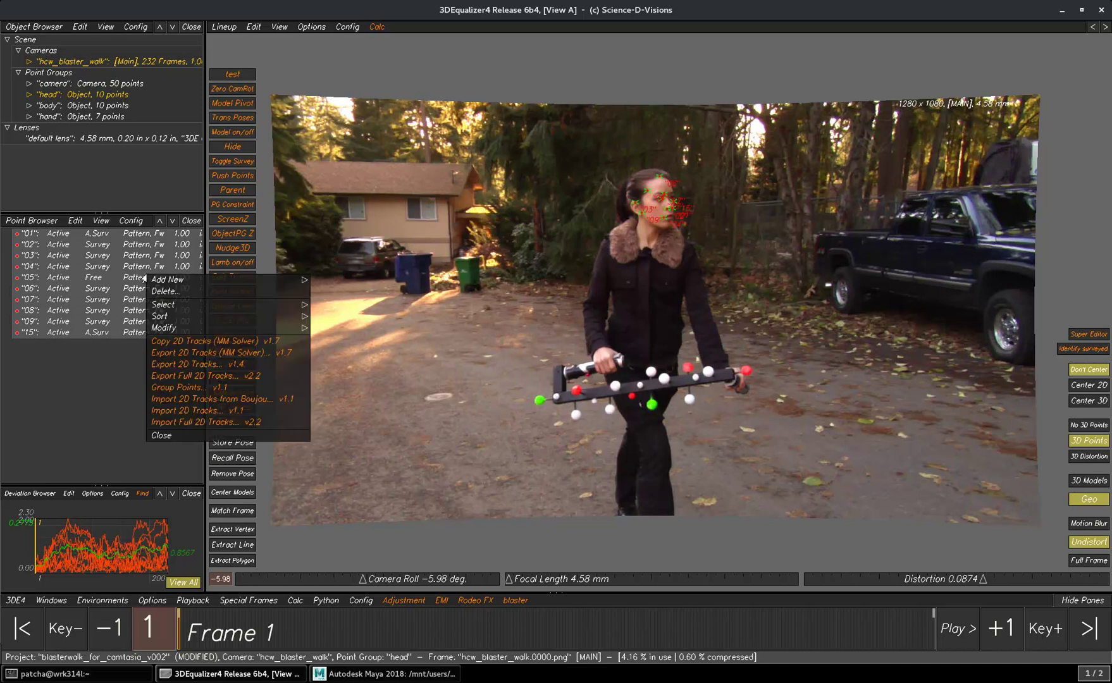
click(191, 352)
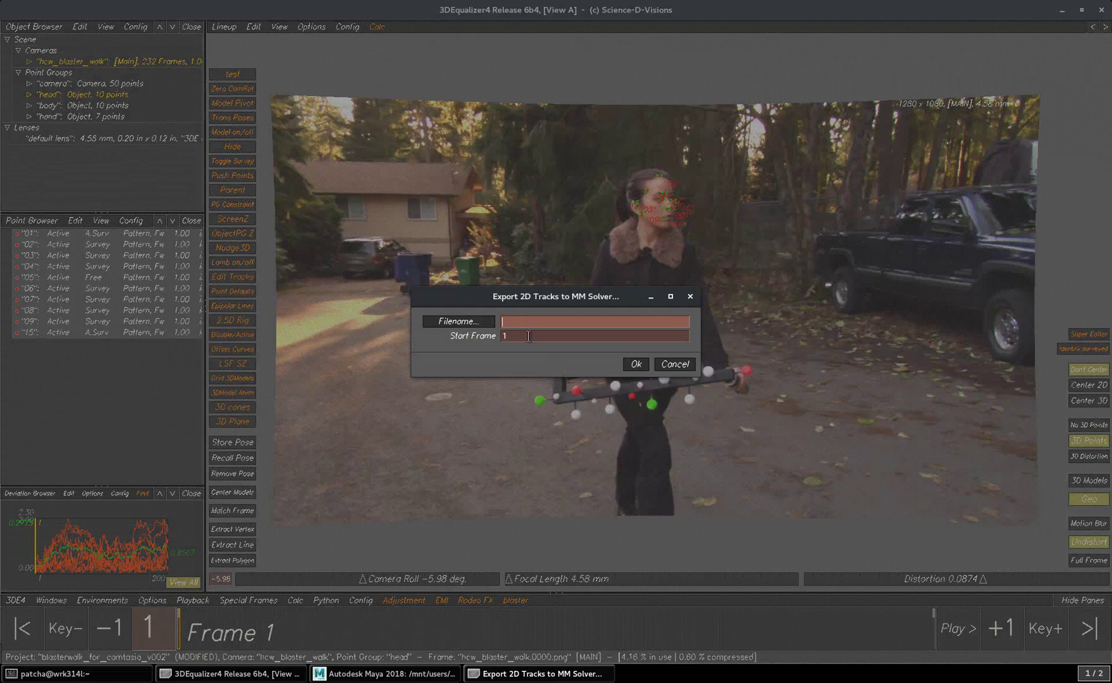
click(534, 336)
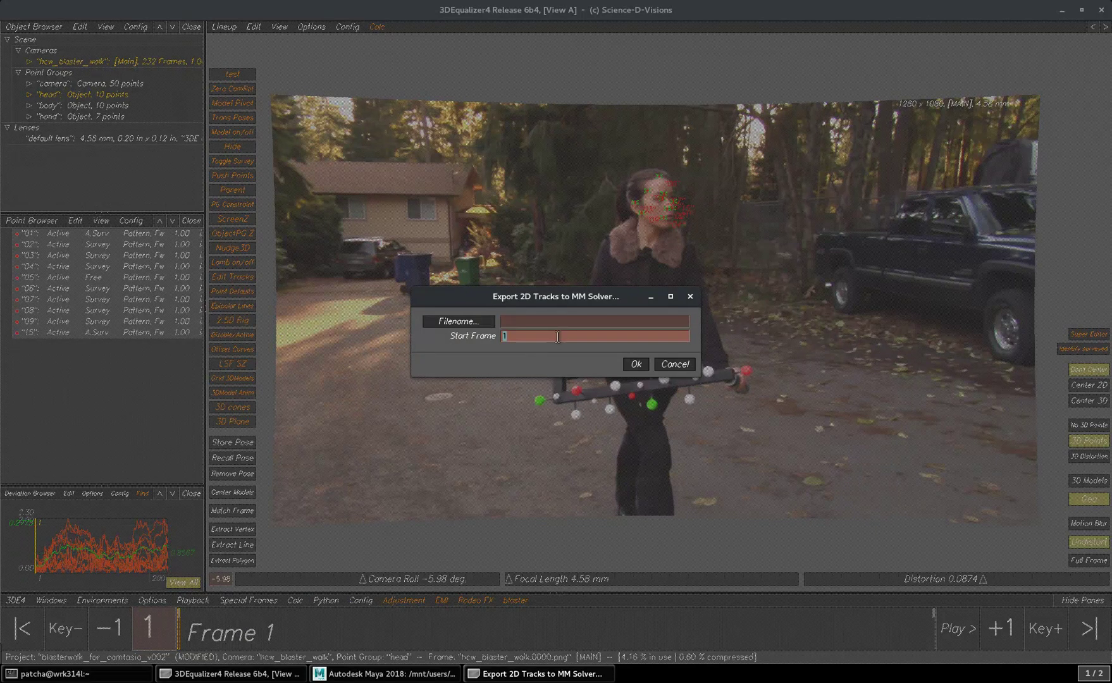
click(670, 364)
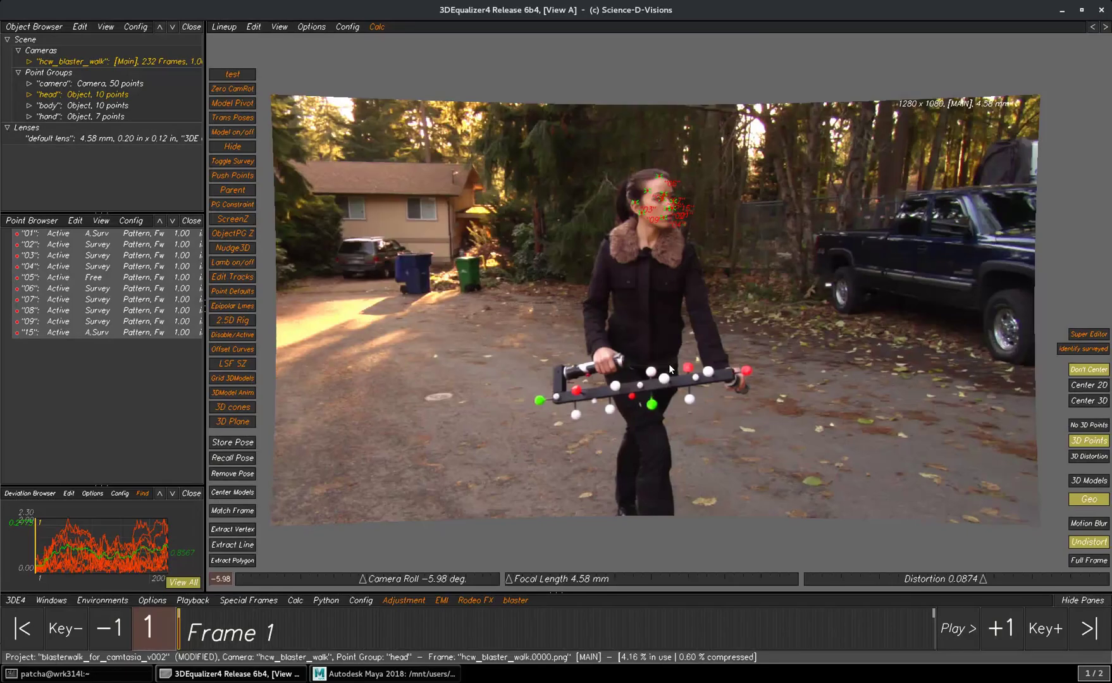
right_click(141, 290)
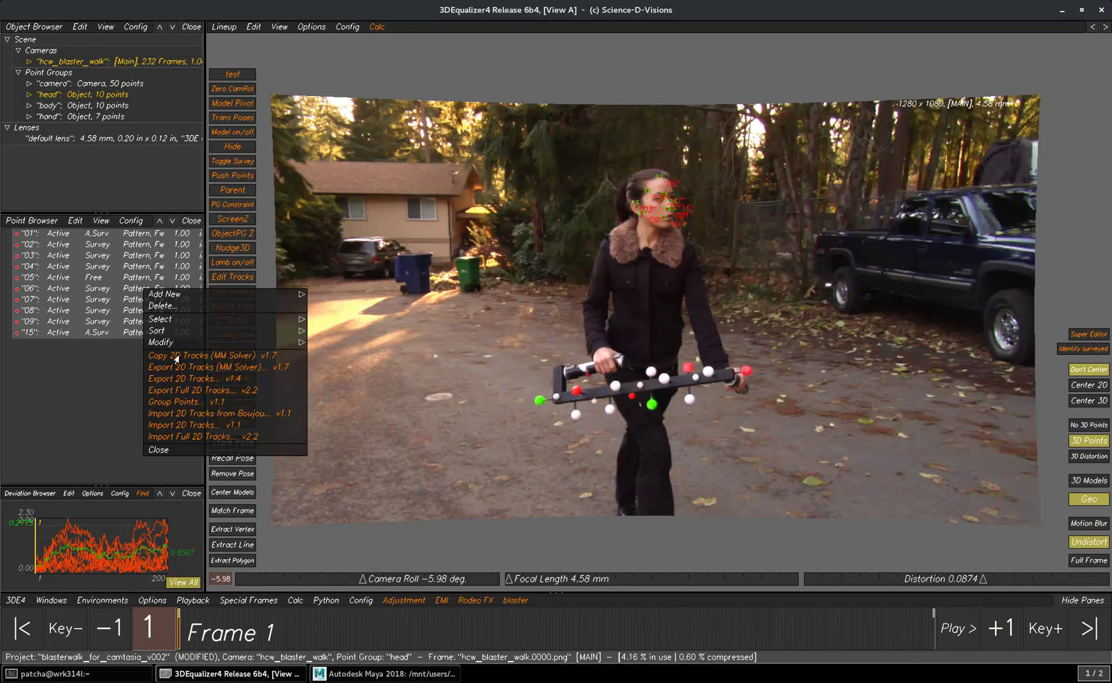
Set the hcw_blaster_walk camera's footage Start and First Frame is Frame to 0.
click(136, 64)
double_click(136, 64)
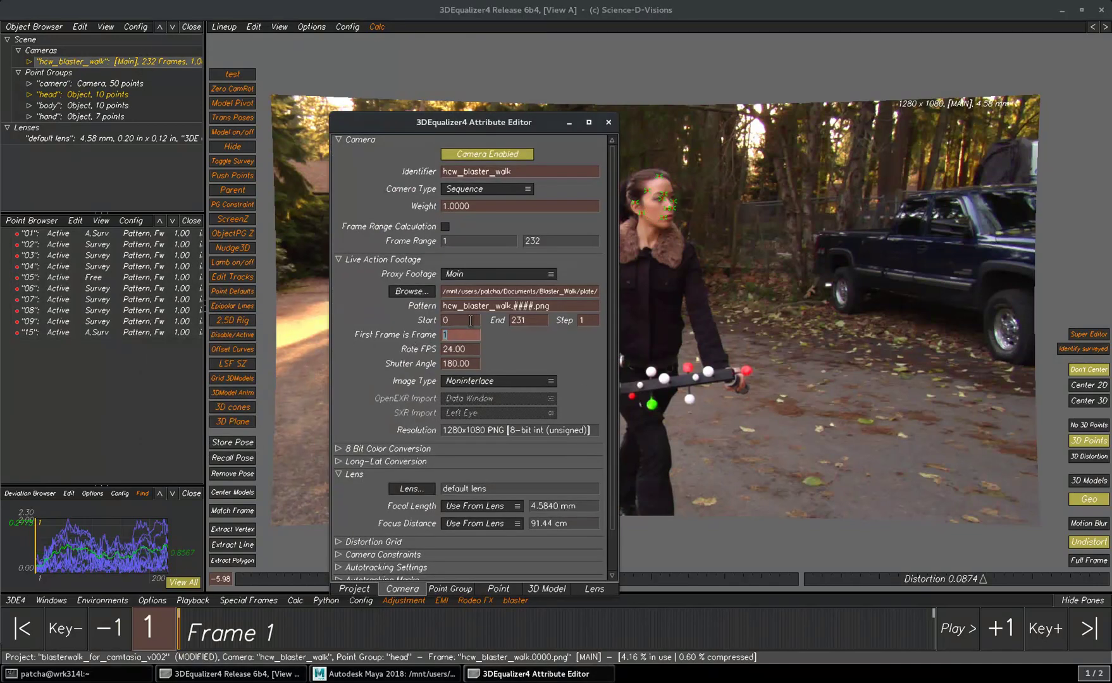
click(470, 320)
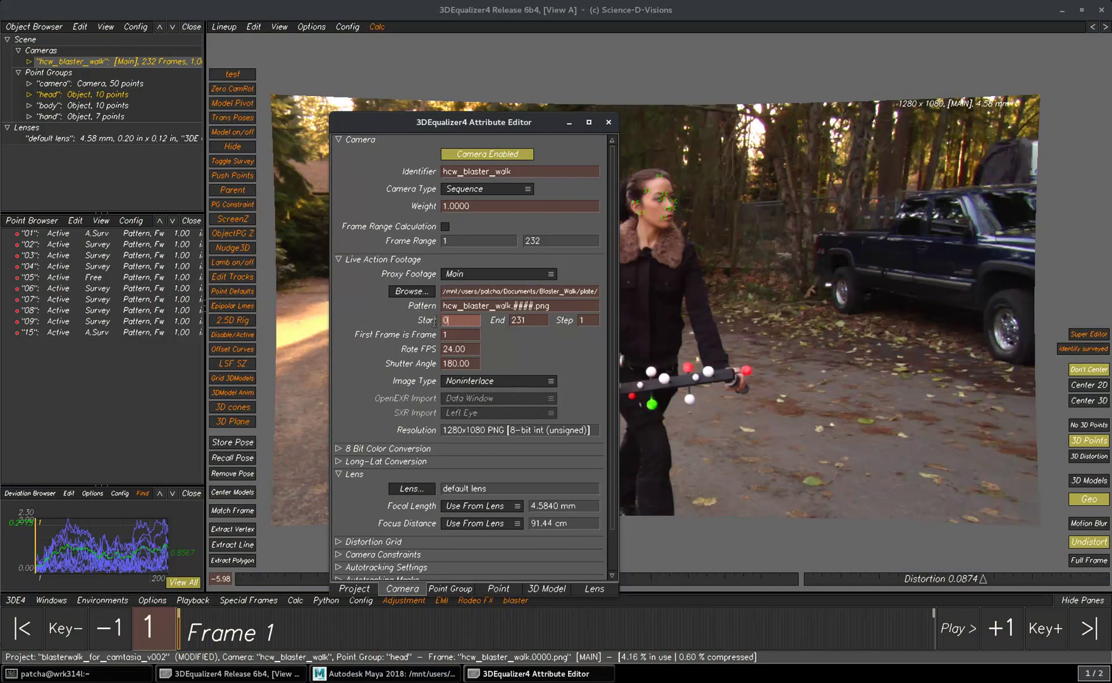
text(1001)
click(464, 334)
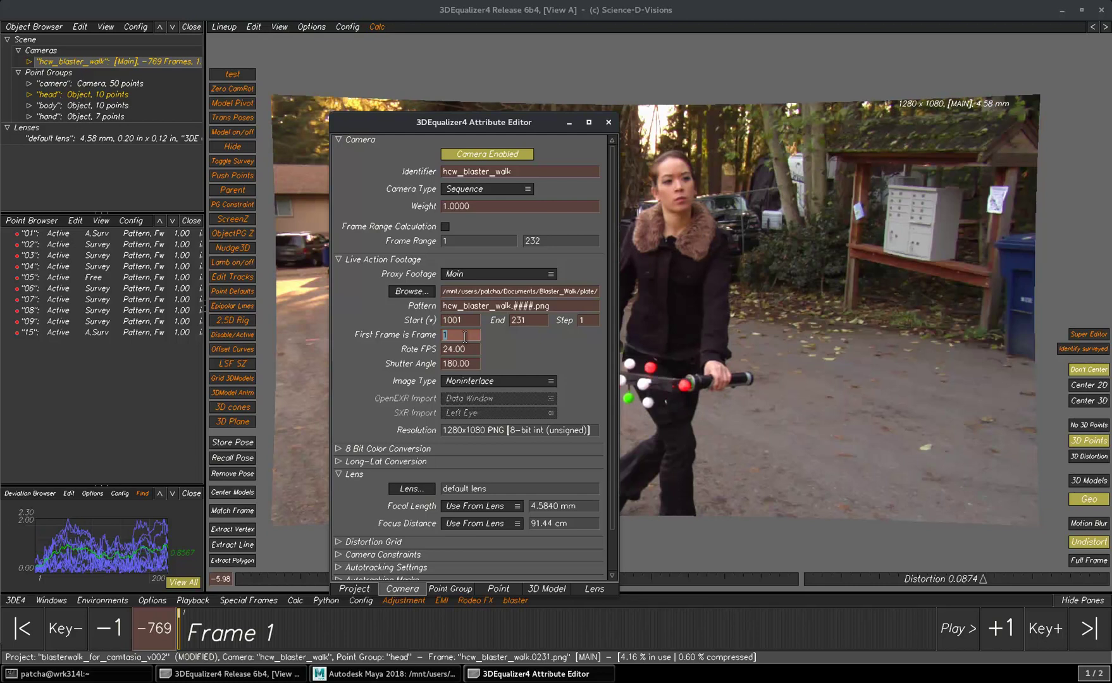
text(001)
click(468, 320)
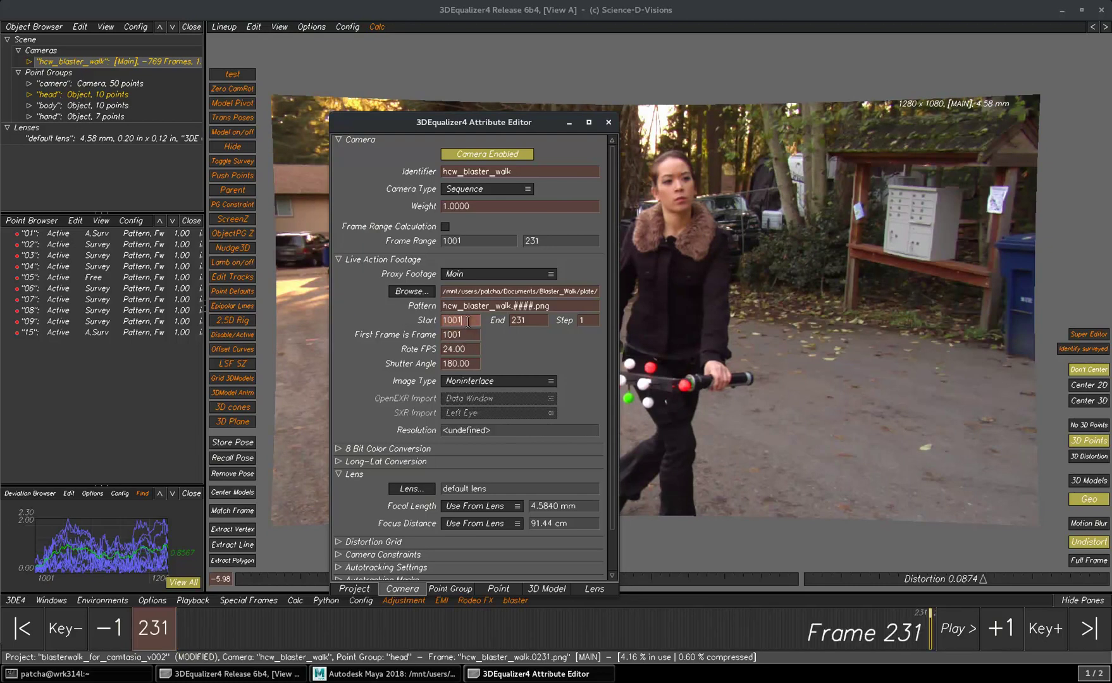
key(BackSpace)
key(BackSpace)
key(BackSpace)
key(BackSpace)
text(0)
key(Return)
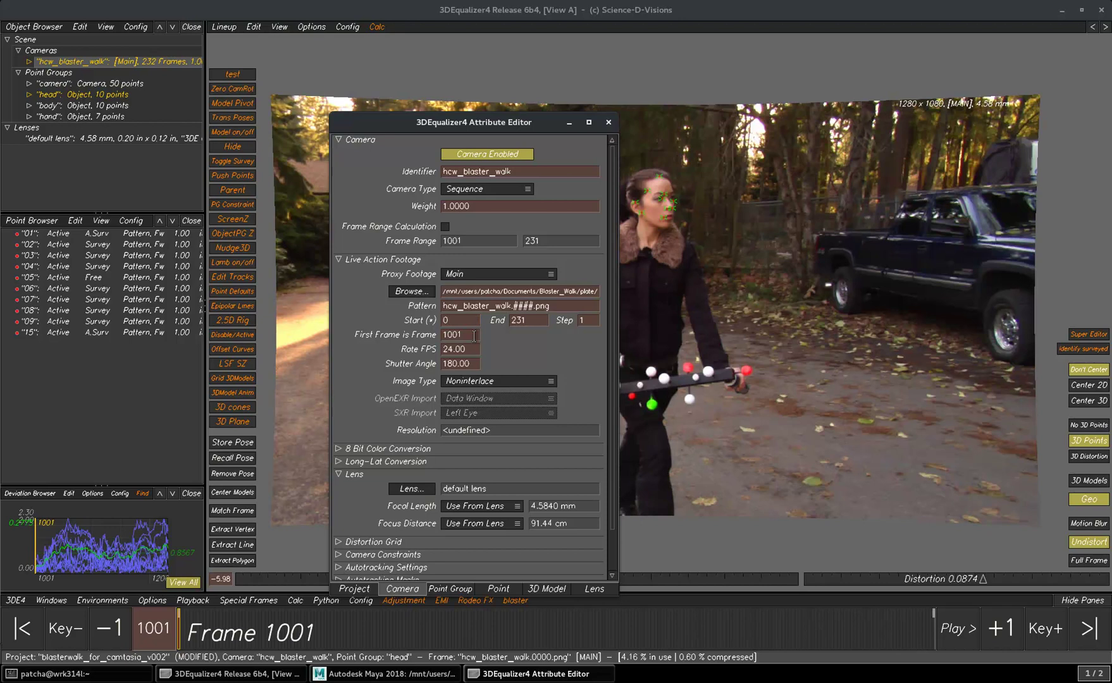
double_click(473, 335)
text(0)
key(Return)
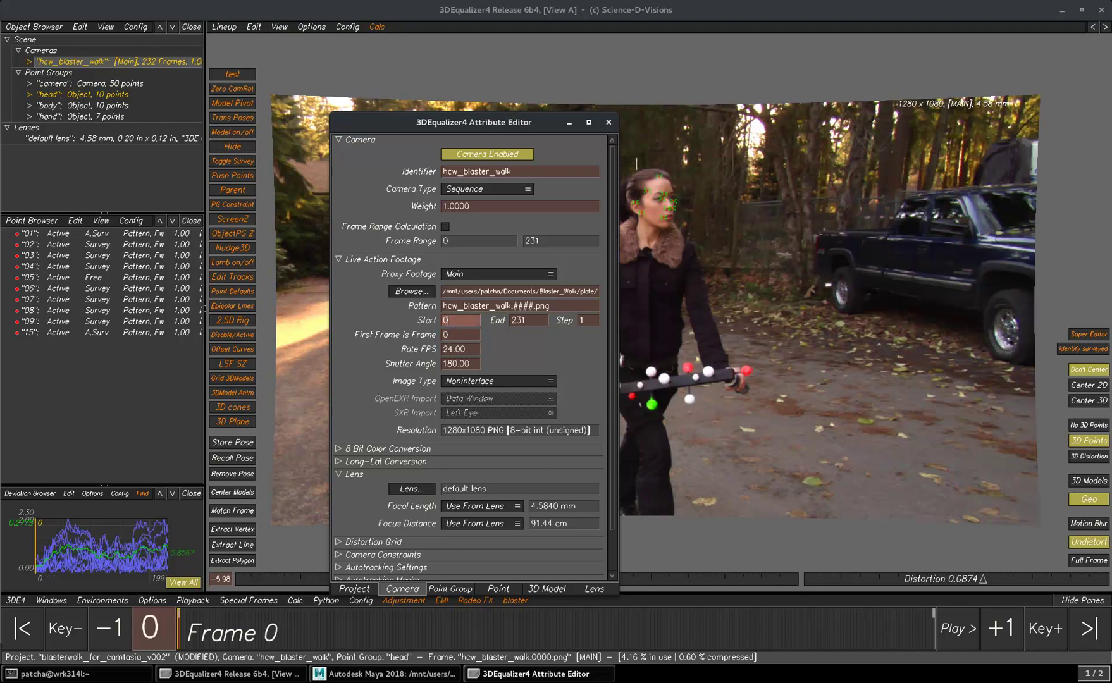
click(608, 123)
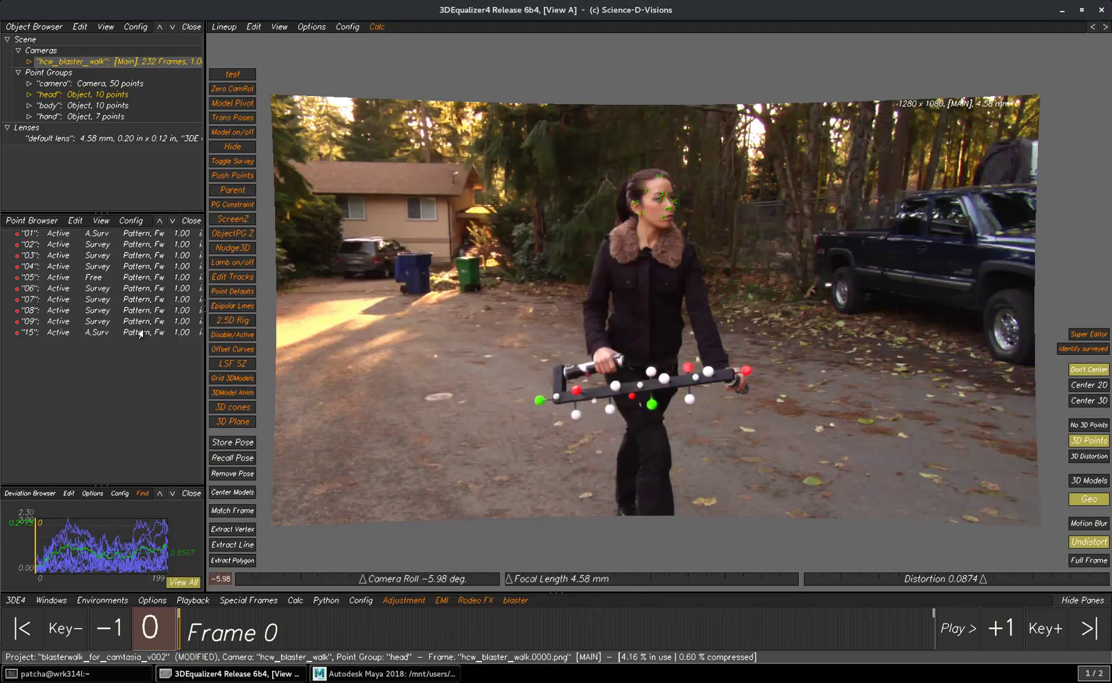
Select the head point tracks and copy them for MM Solver.
click(147, 234)
right_click(149, 280)
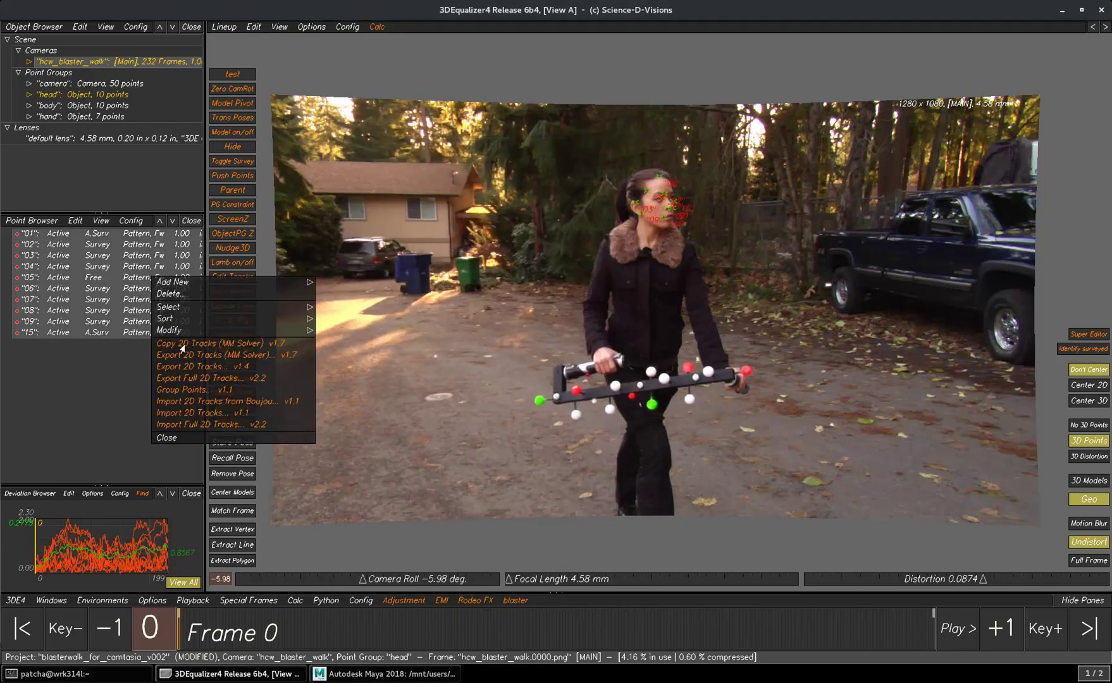
click(530, 430)
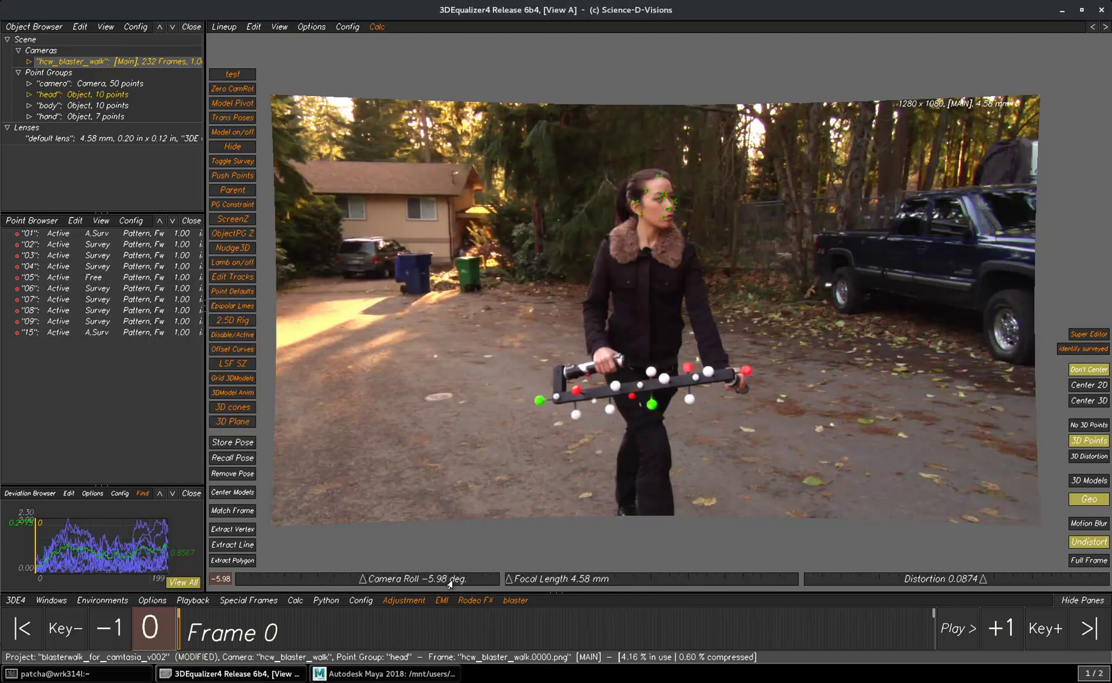
In Maya's Load Markers window, choose Create New Markers on the hcw_blaster_walk camera.
click(429, 674)
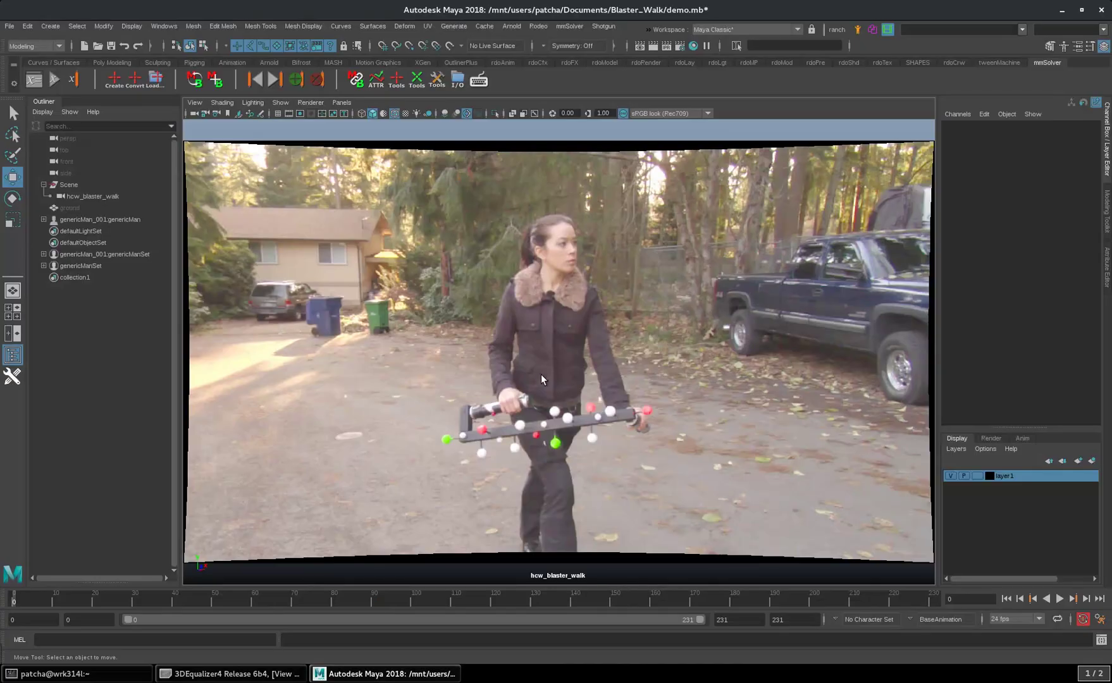
click(156, 82)
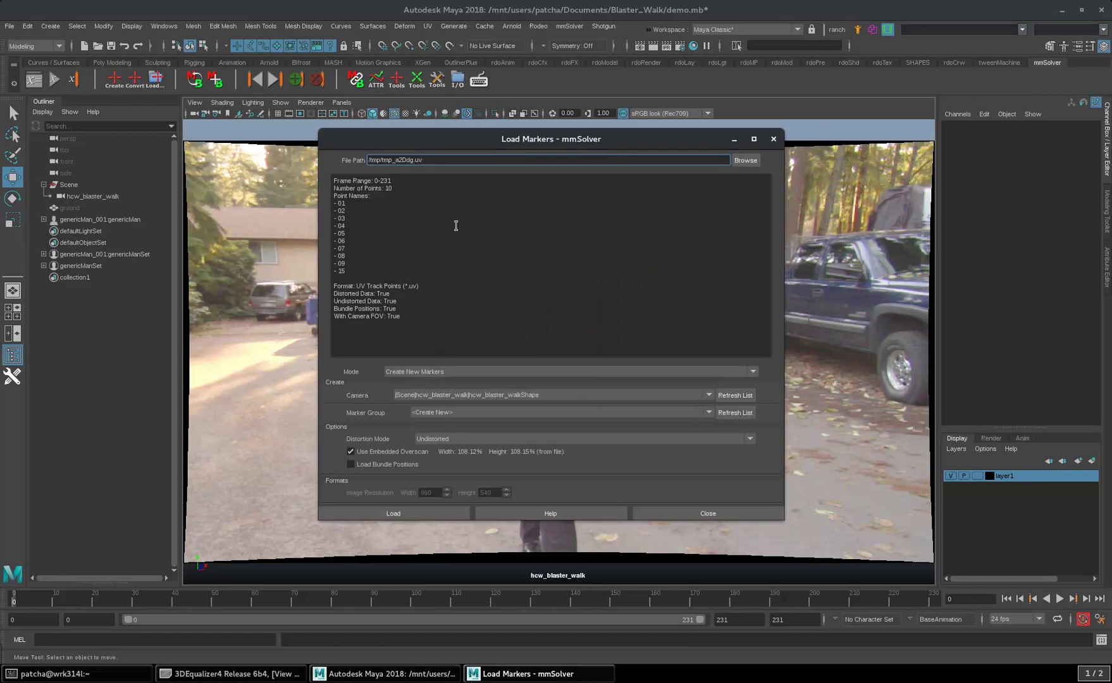
drag(557, 140, 558, 156)
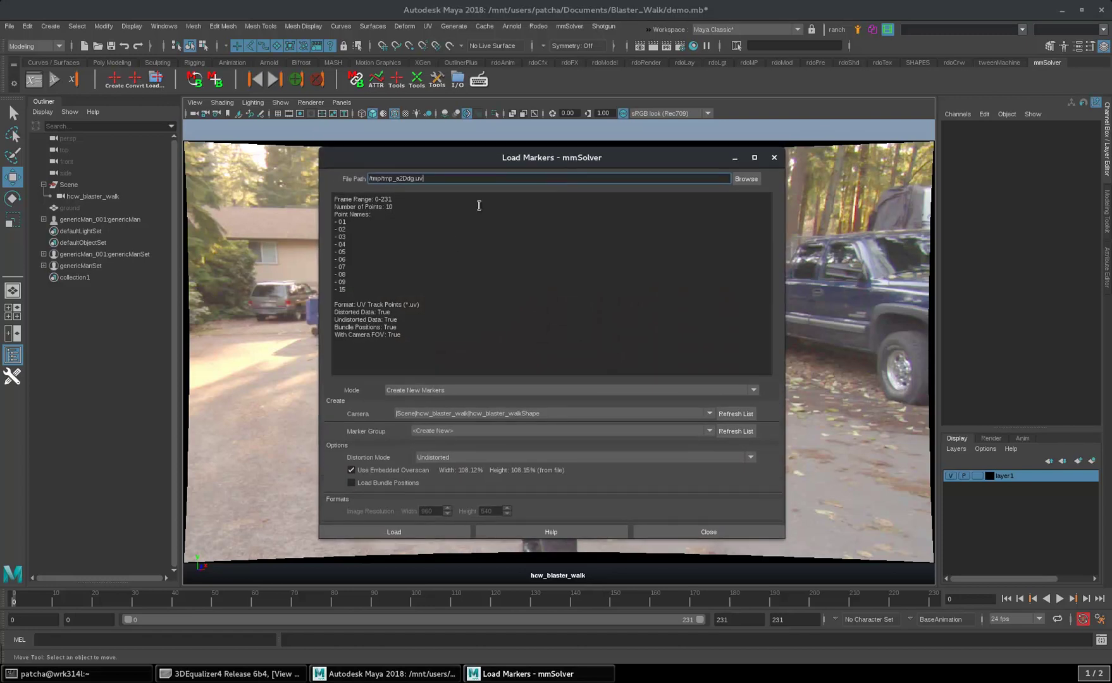
drag(414, 181, 306, 182)
click(428, 178)
key(Tab)
click(443, 247)
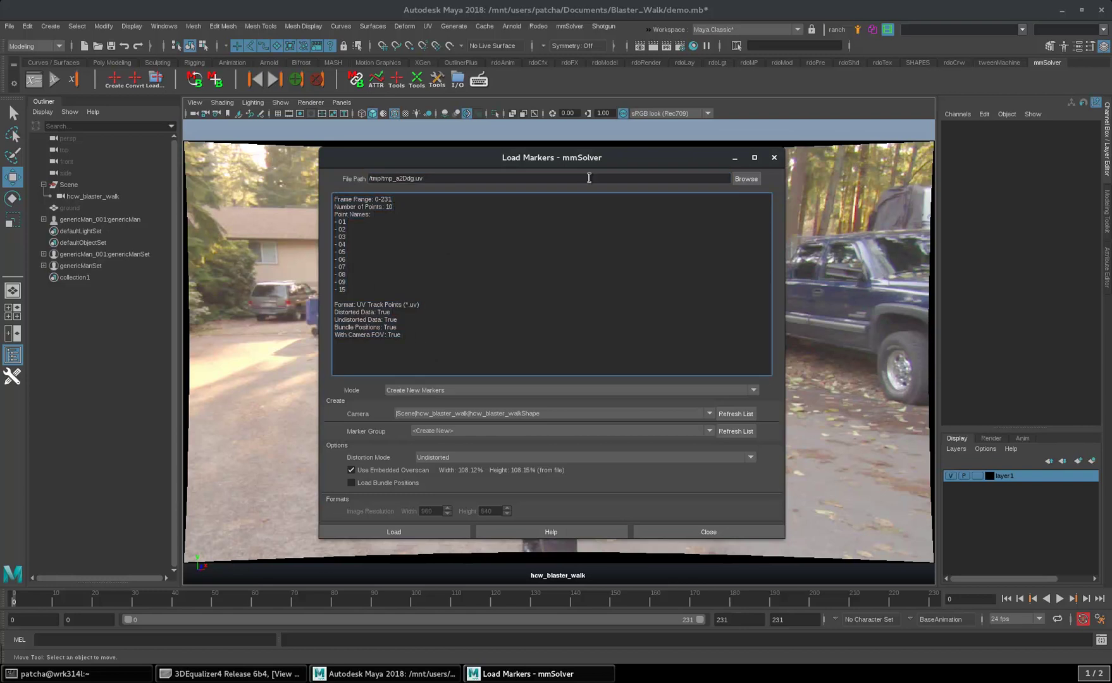
drag(559, 163, 561, 114)
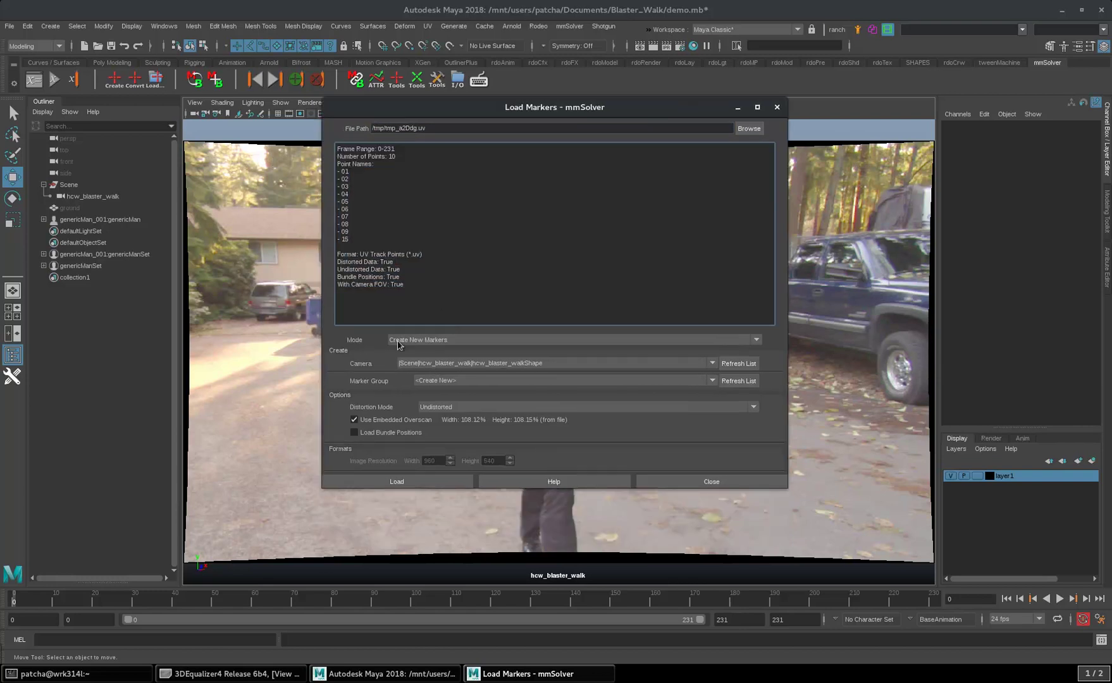
click(430, 342)
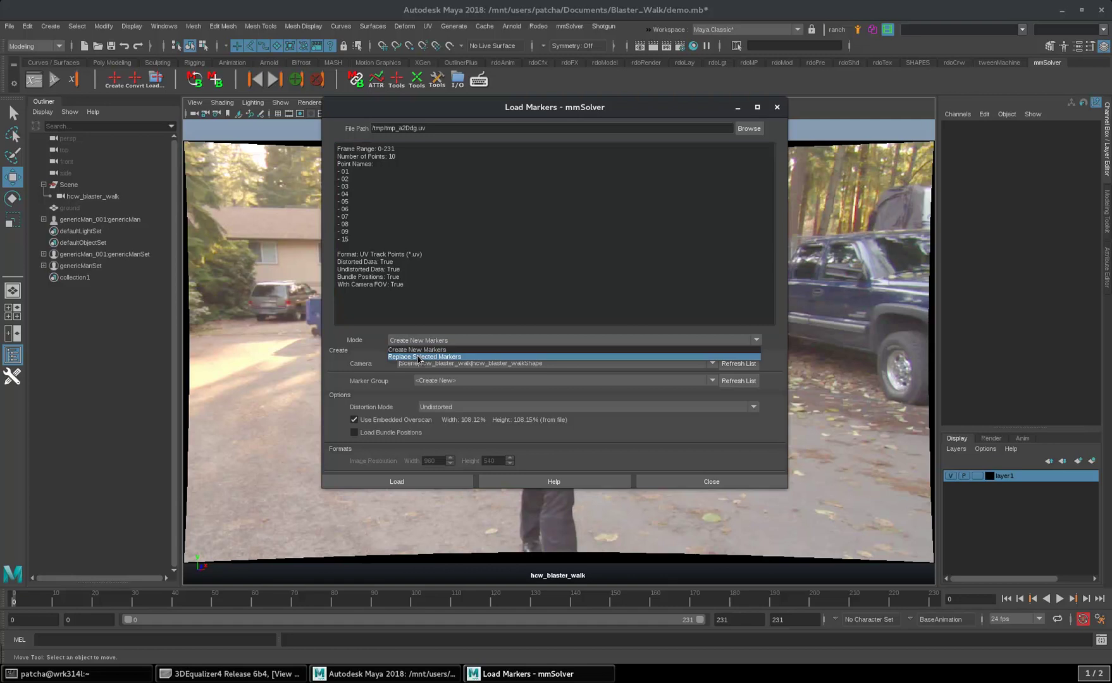
click(429, 348)
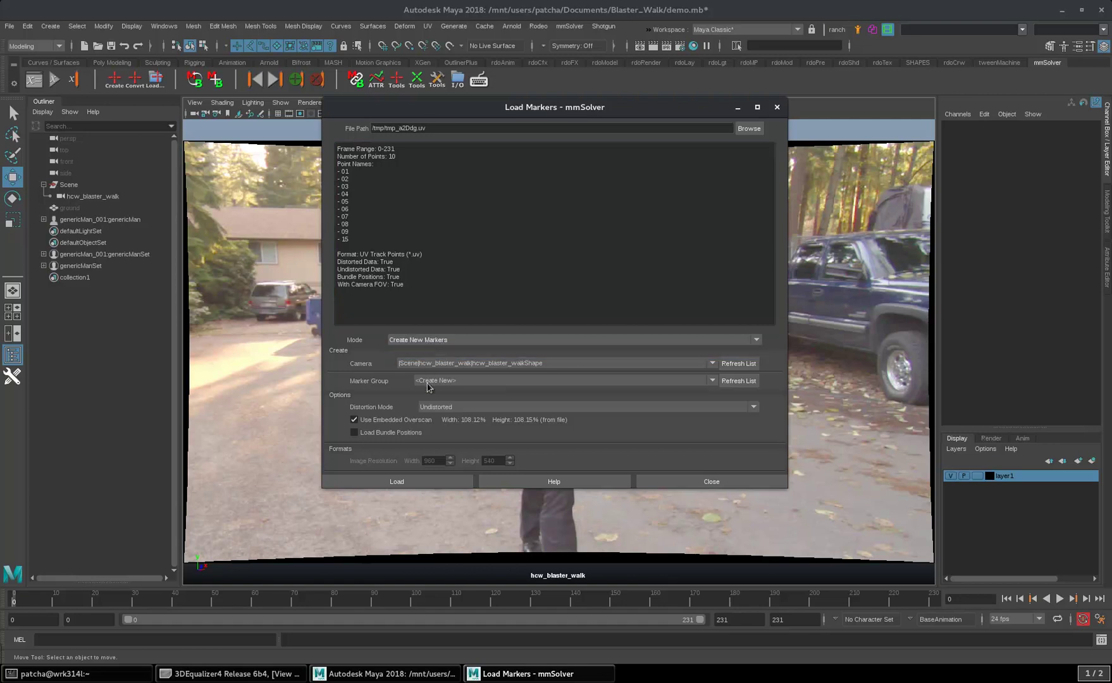
click(461, 367)
click(463, 380)
In 3DEqualizer4, select all head points and toggle the plate undistortion to compare.
click(241, 673)
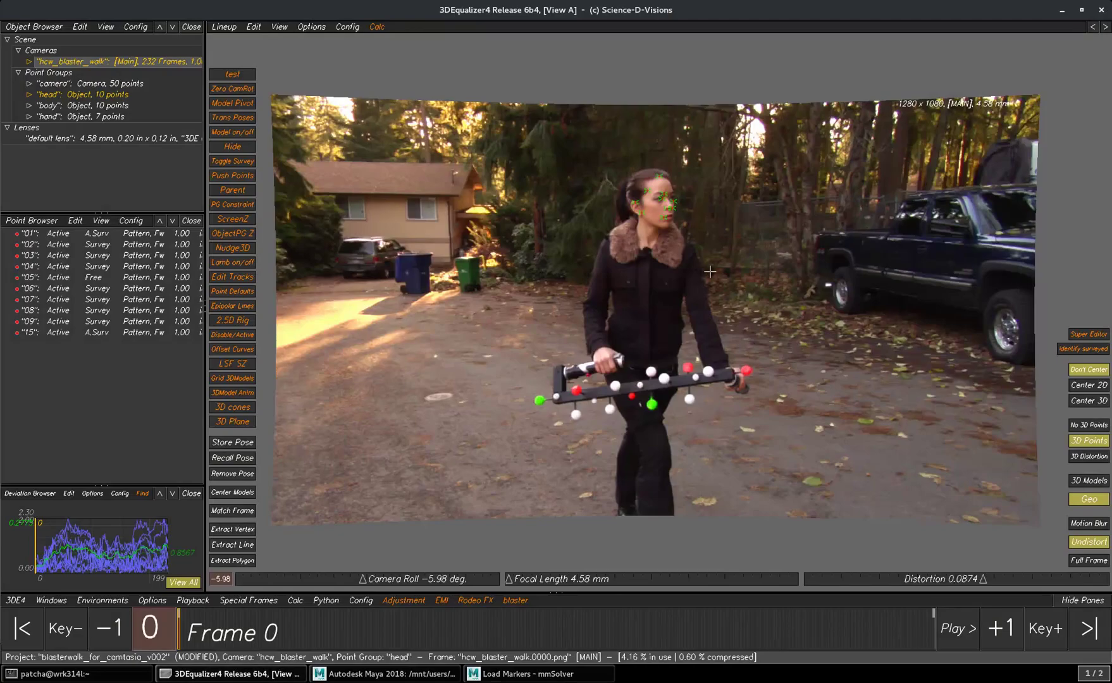
key(ctrl+a)
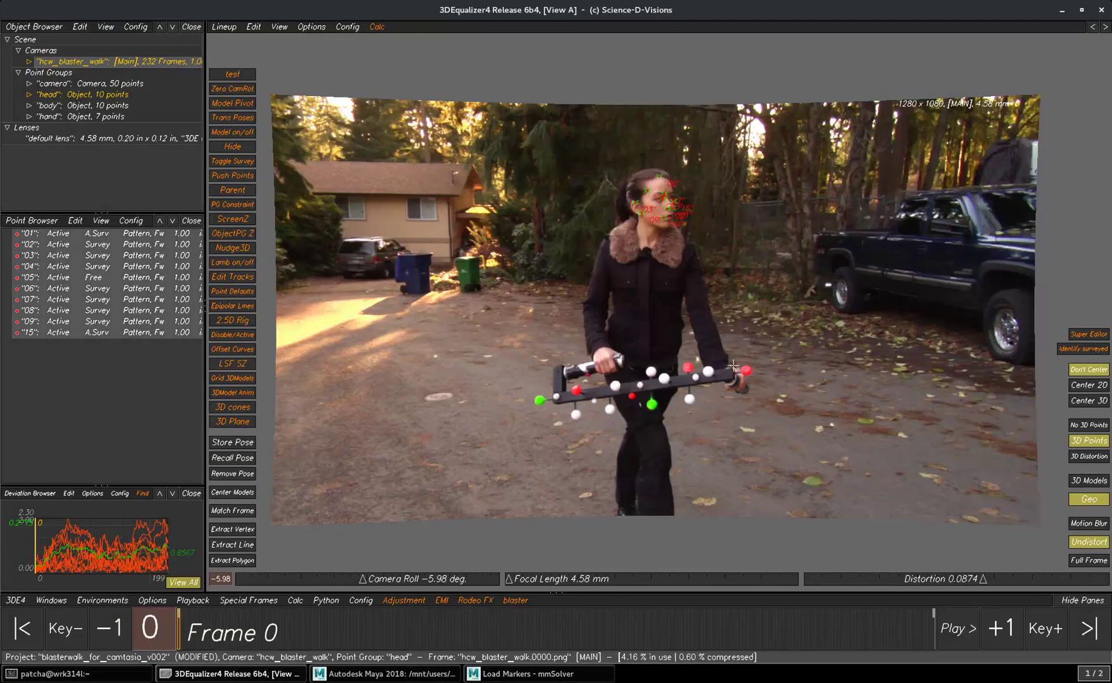
click(1076, 544)
click(1075, 544)
click(1076, 544)
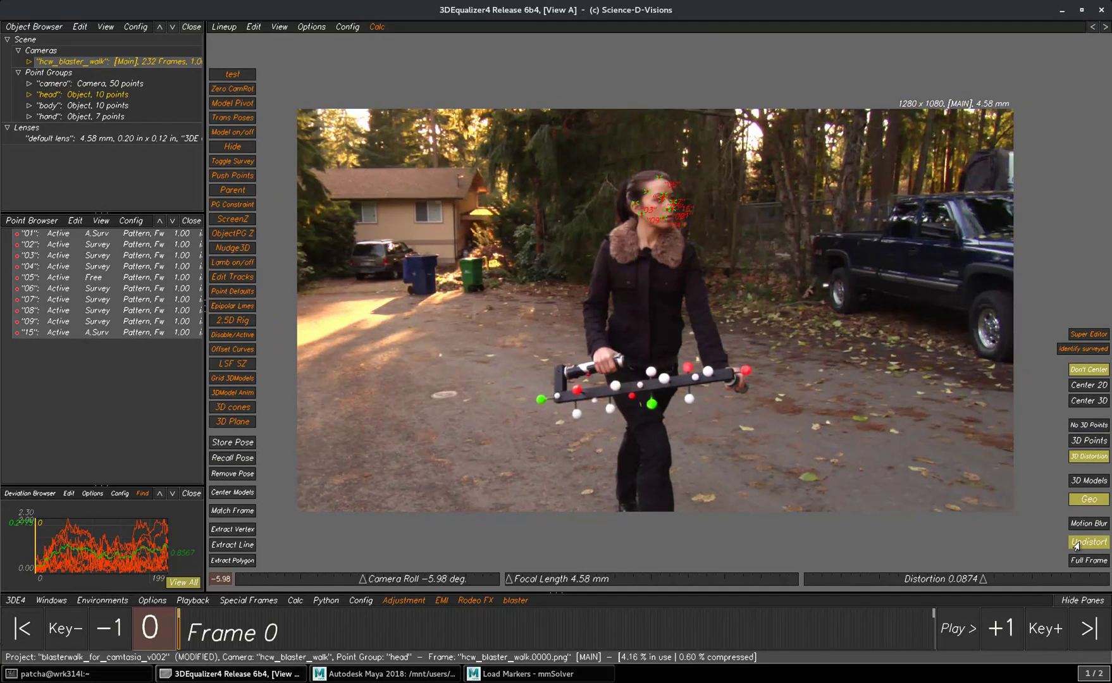
click(1075, 544)
Load the head markers into Maya with Use Embedded Overscan off, then close the loader.
click(567, 674)
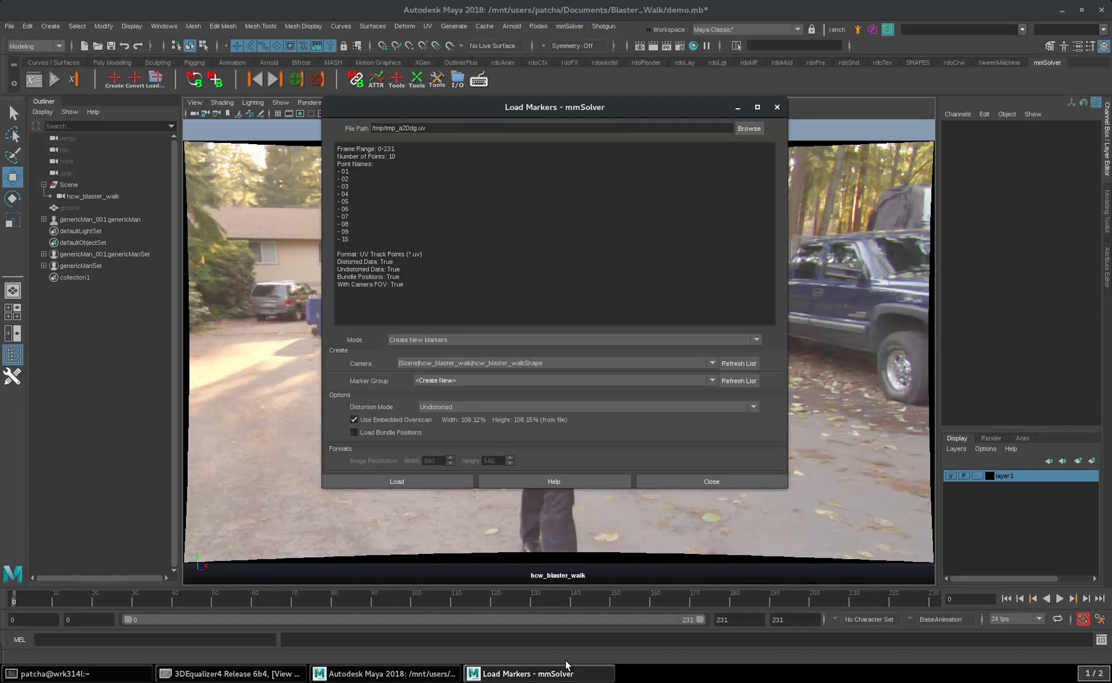
click(354, 419)
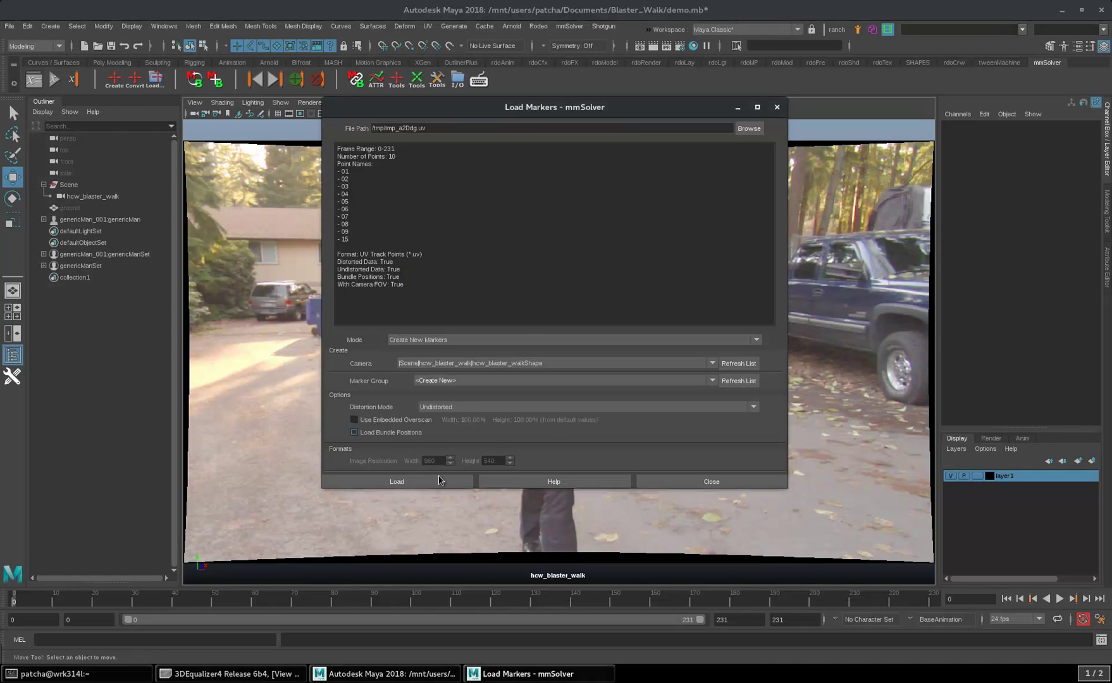
click(402, 482)
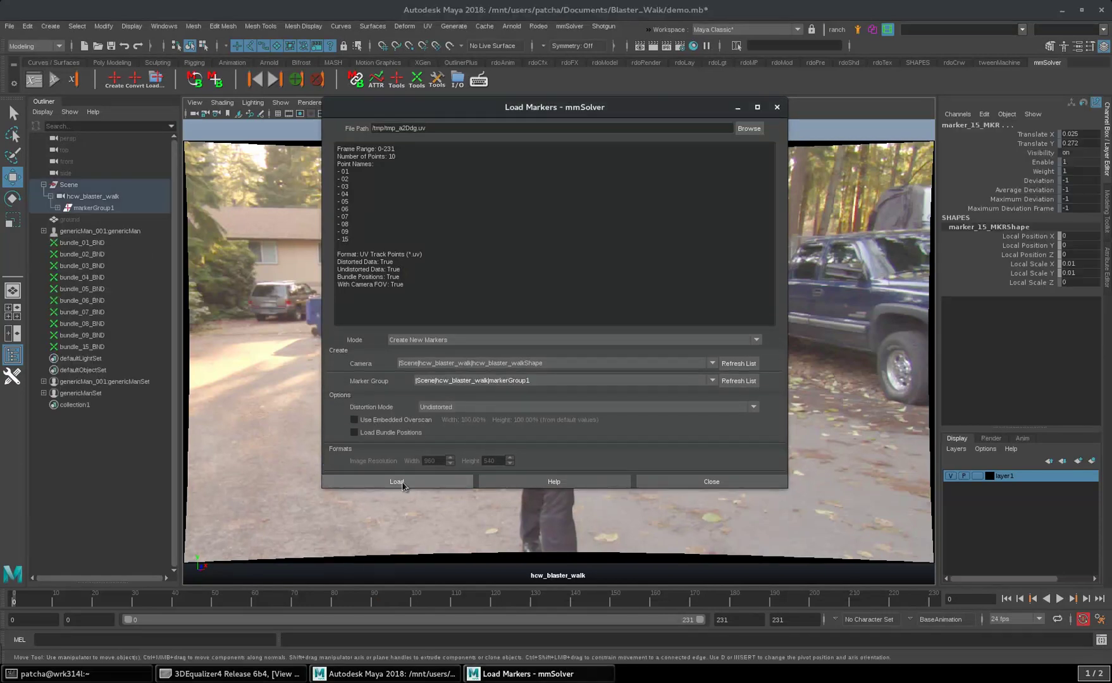
click(698, 483)
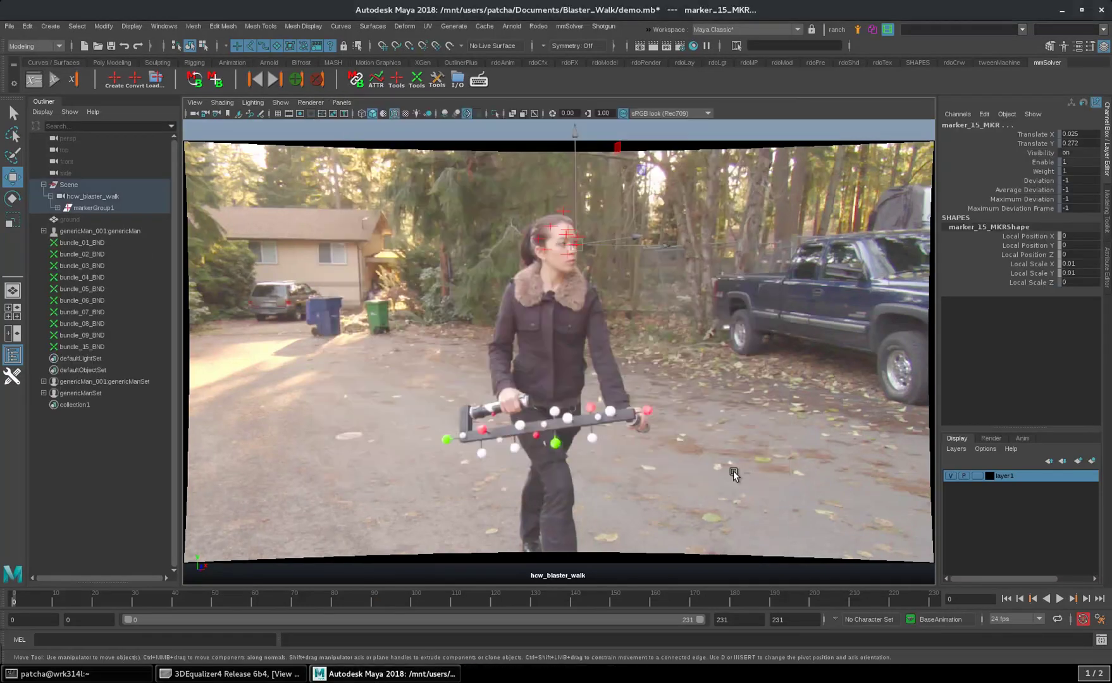
Play the shot to check the markers, then expand and select markerGroup1 to show its overscan.
click(35, 597)
key(alt+v)
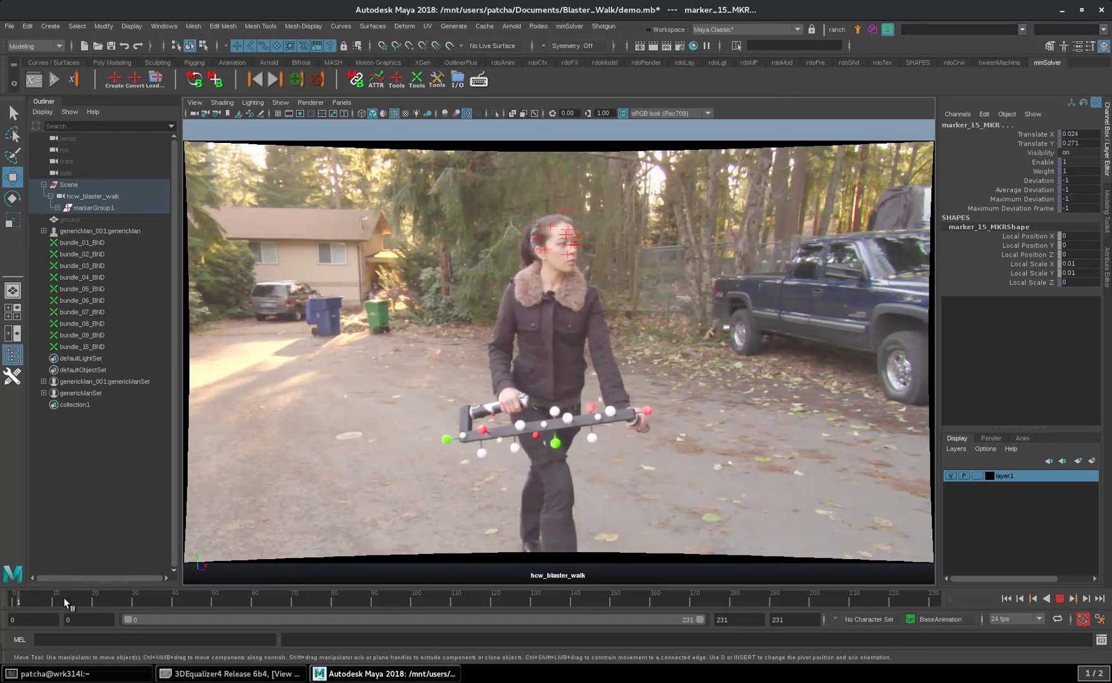
click(13, 597)
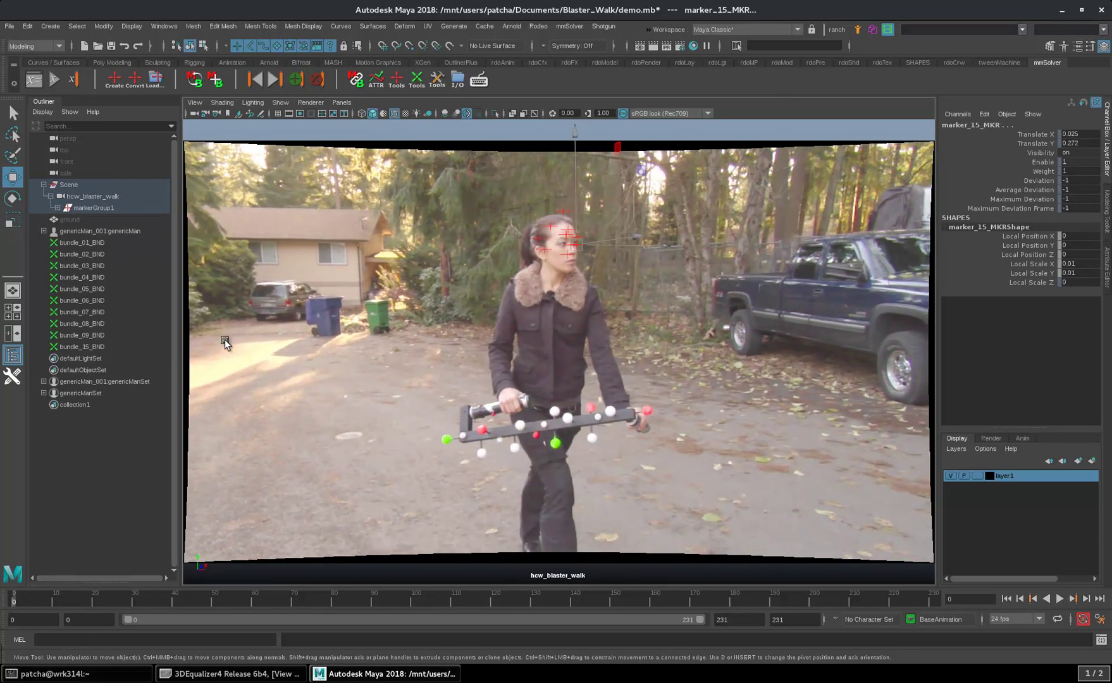
click(58, 207)
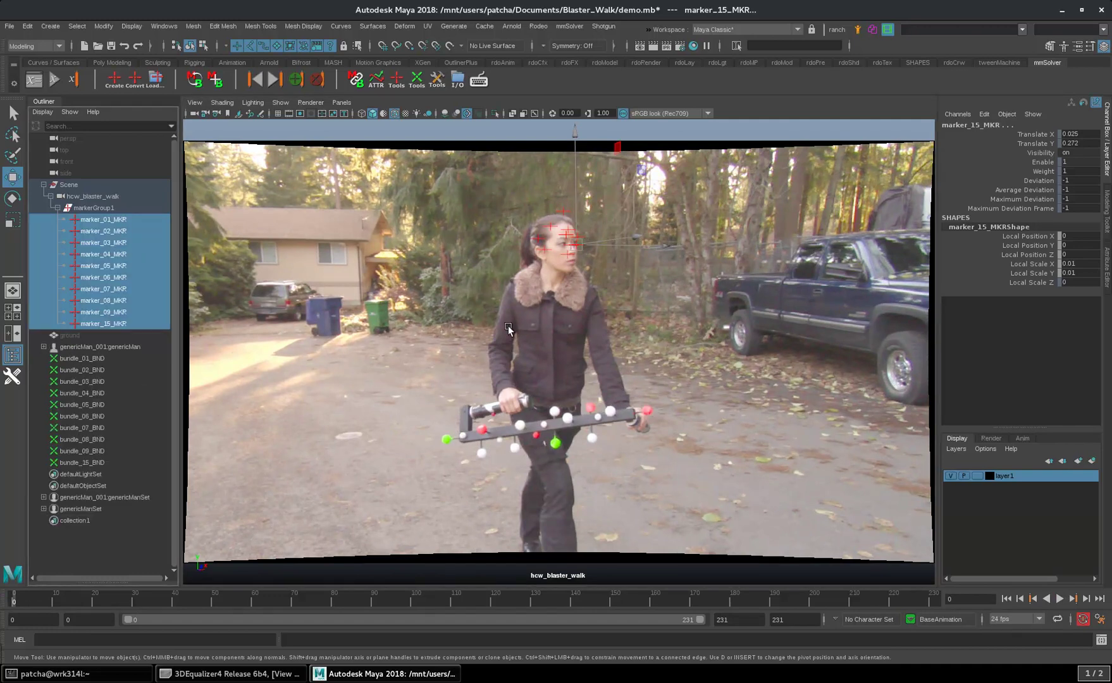
click(105, 209)
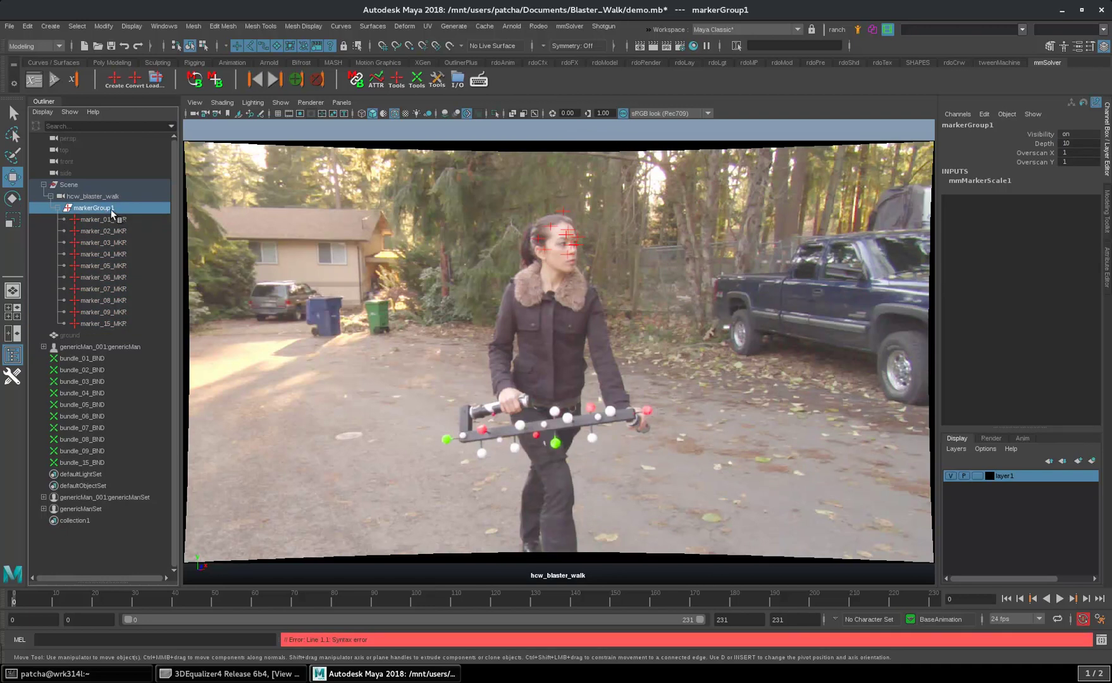
Enter 1.081 for Overscan X and Y, then play the shot to check alignment.
drag(1079, 152, 1077, 165)
text(1.0)
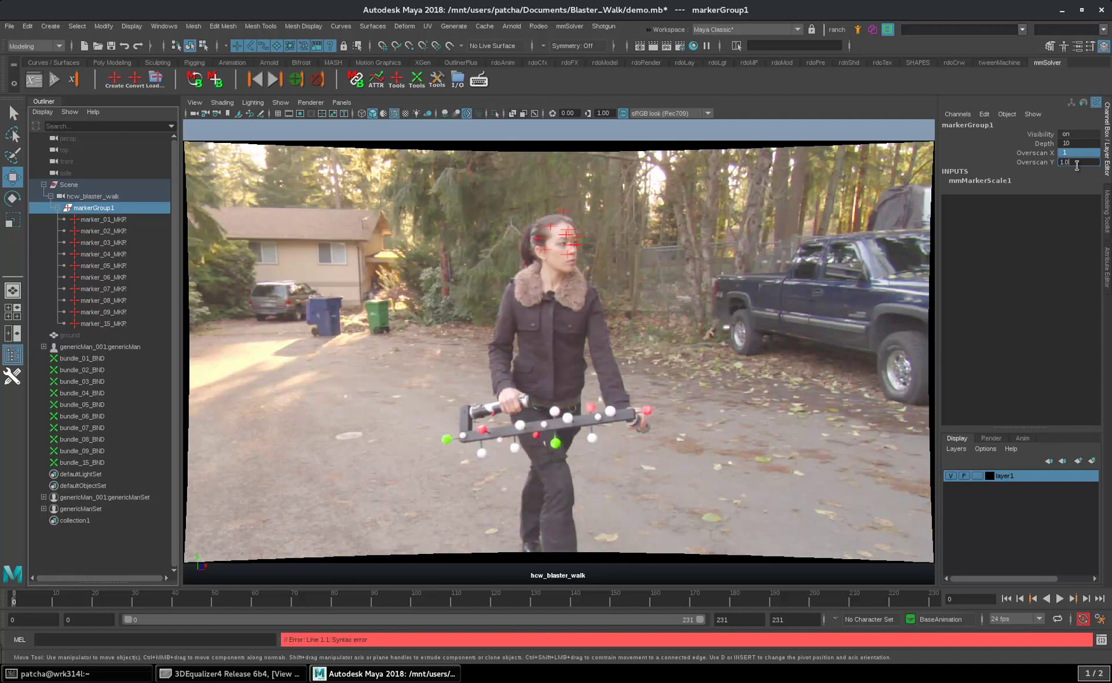
text(81)
key(Return)
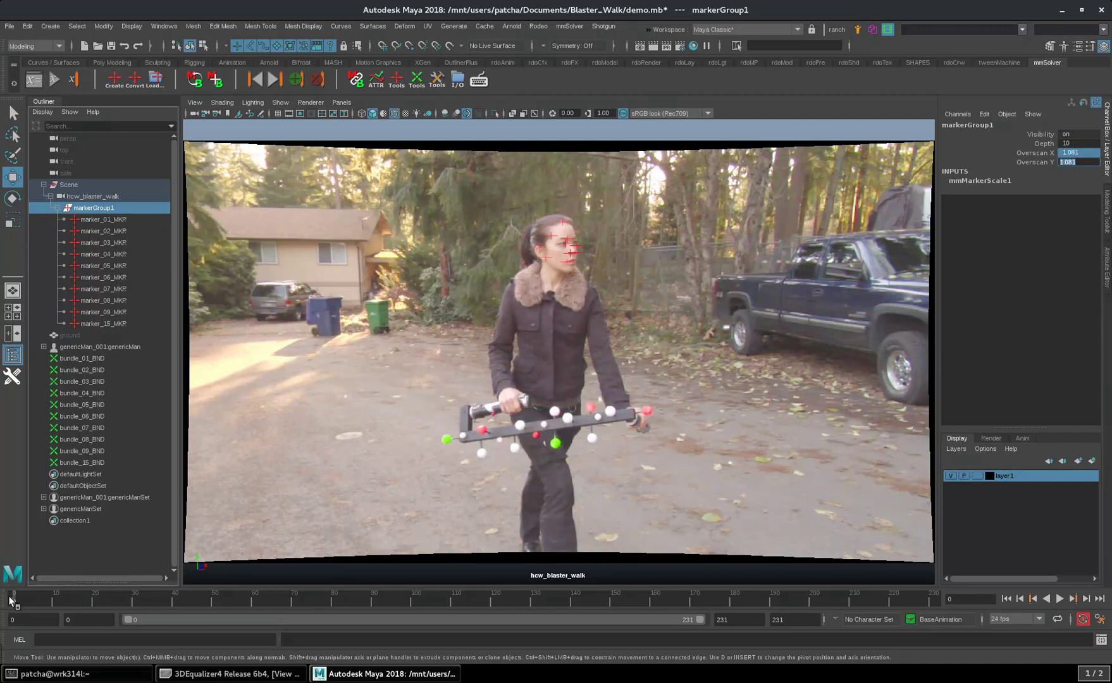
key(alt+v)
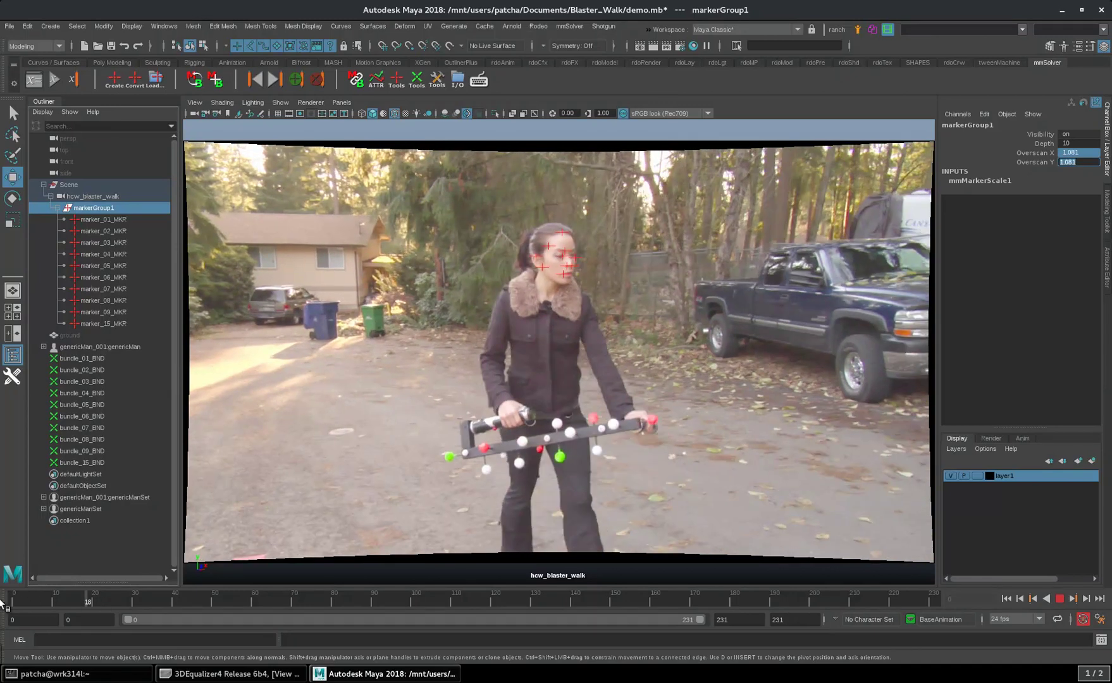
click(13, 601)
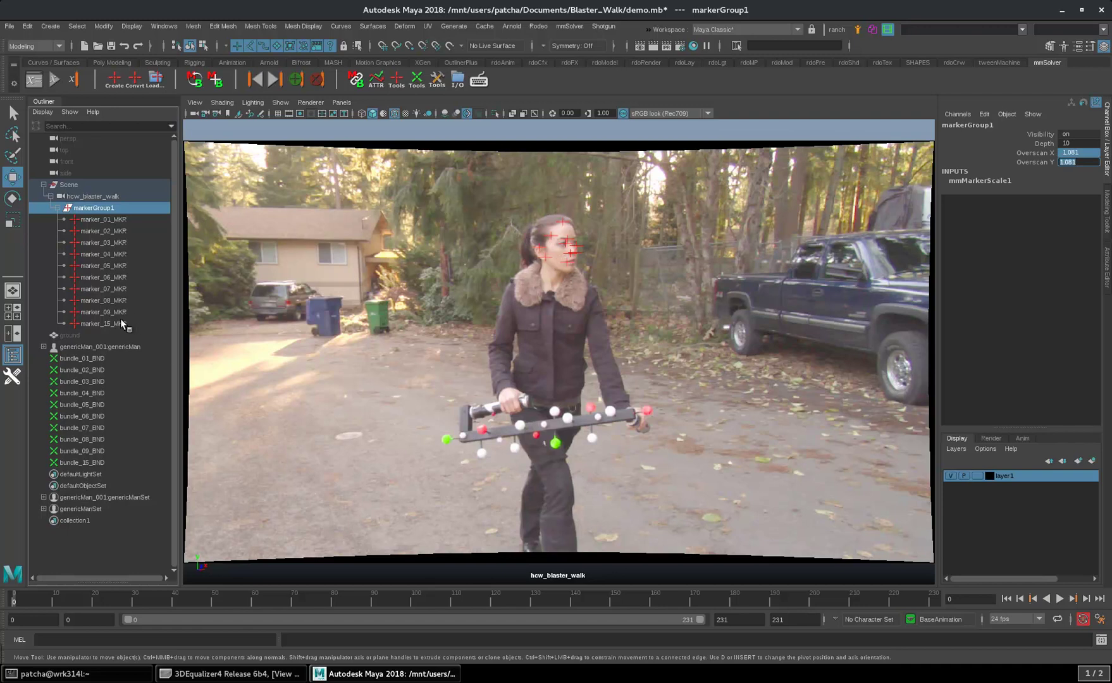
Delete markers 01–15 together with their matching bundles.
drag(118, 323, 118, 222)
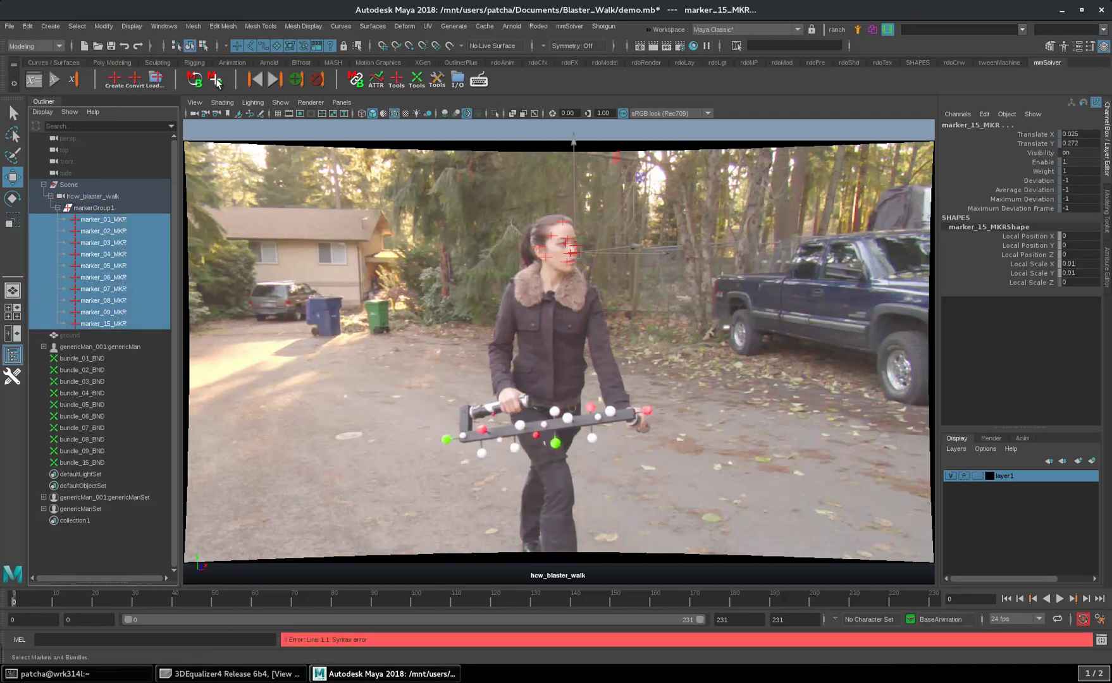
key(ctrl+shift+a)
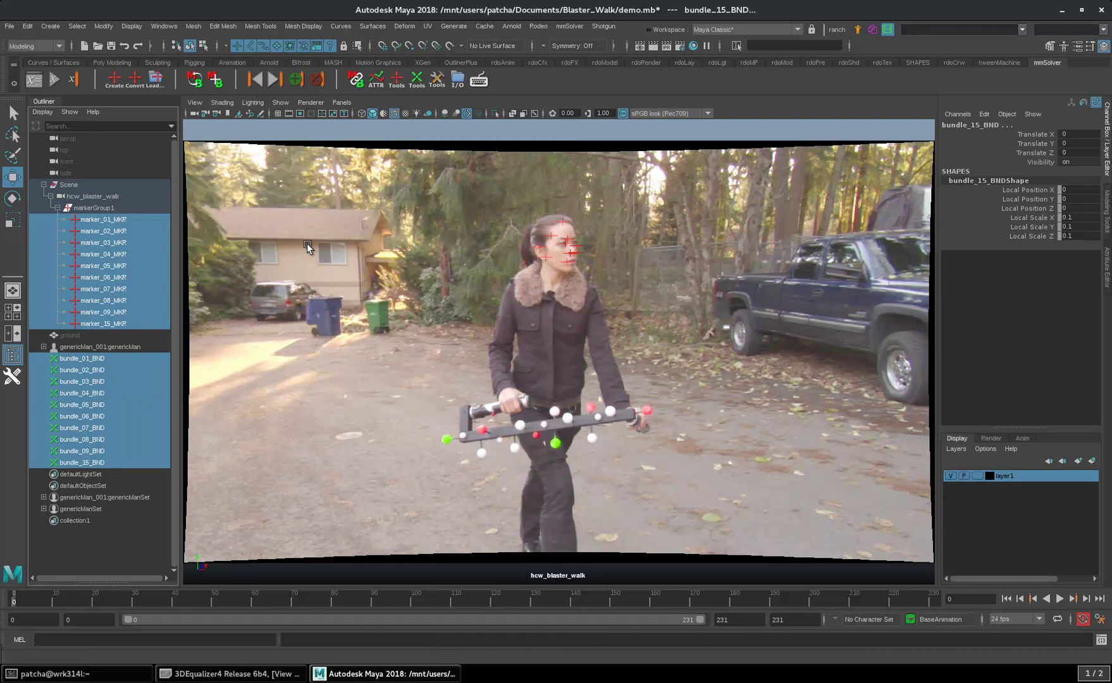
key(Delete)
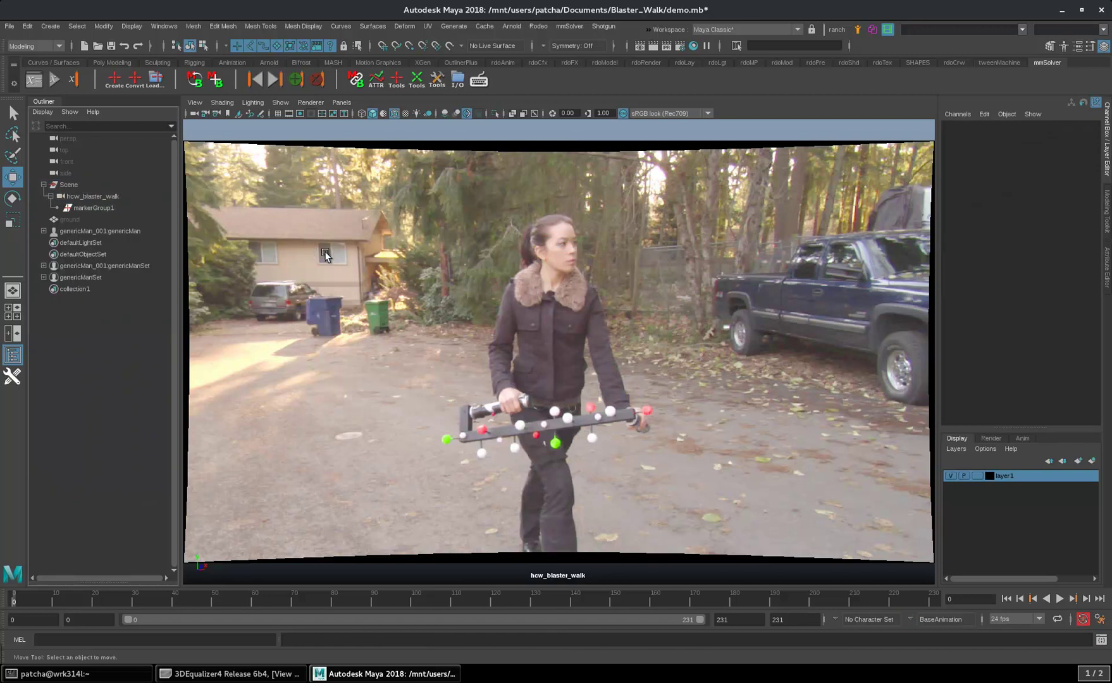
Reopen Load Markers with Create New Markers, camera hcw_blaster_walkShape and marker group <Create New>.
click(155, 81)
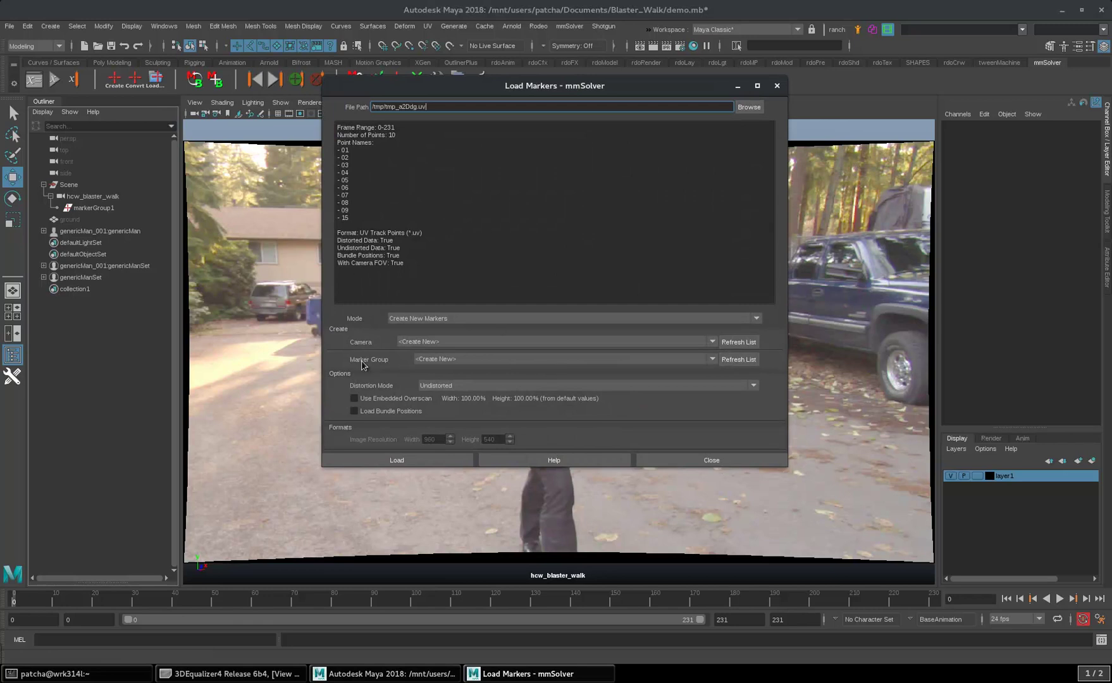
click(413, 320)
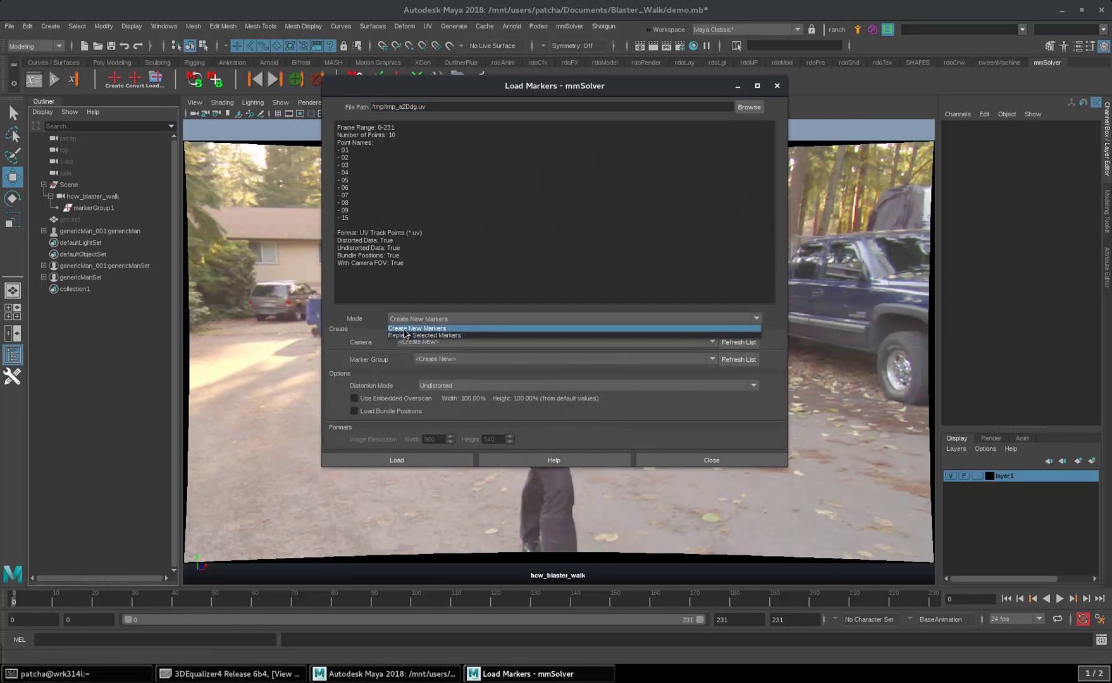
click(378, 338)
click(417, 343)
click(430, 361)
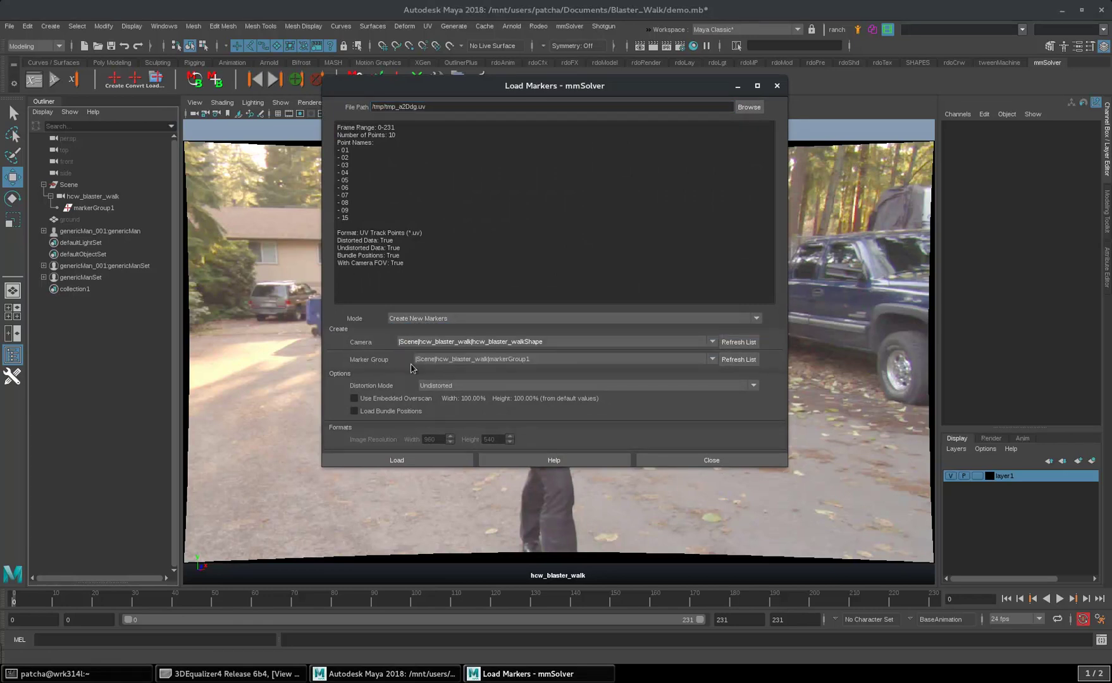
click(450, 360)
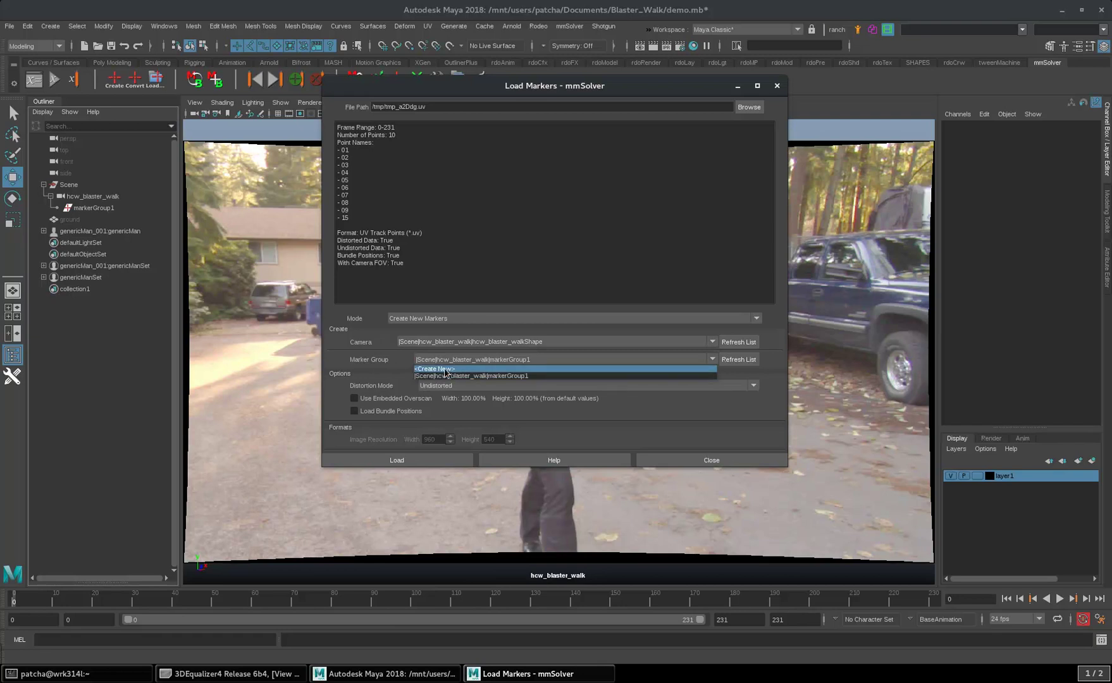
click(445, 370)
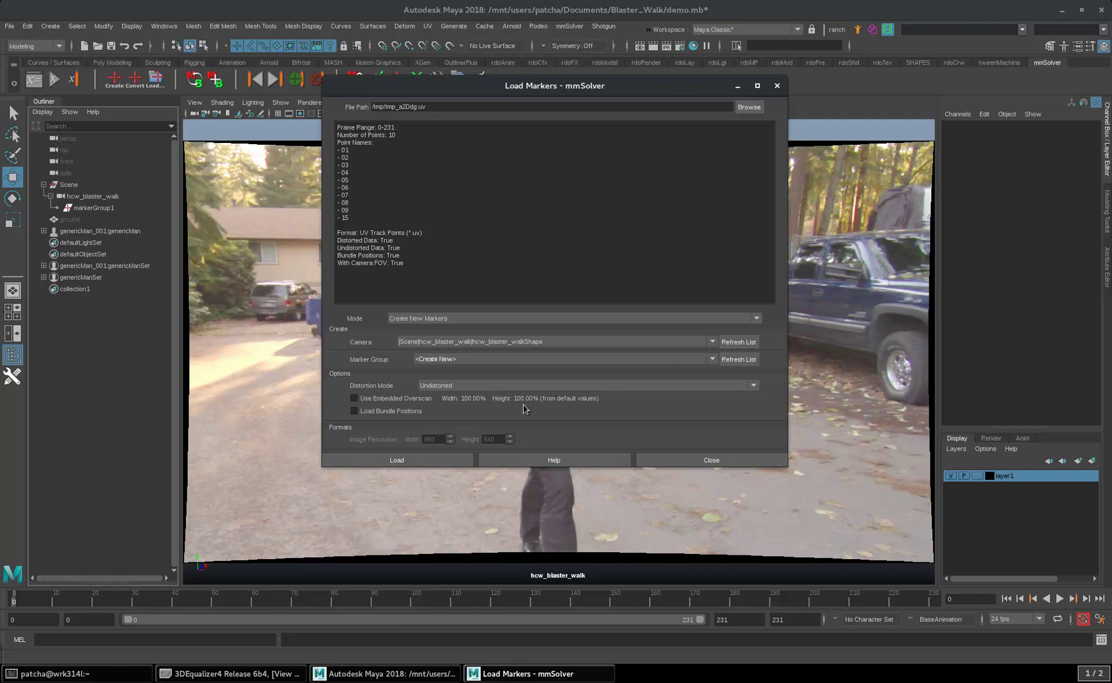
Reload the head markers with Use Embedded Overscan on, then close the loader.
click(354, 399)
click(398, 461)
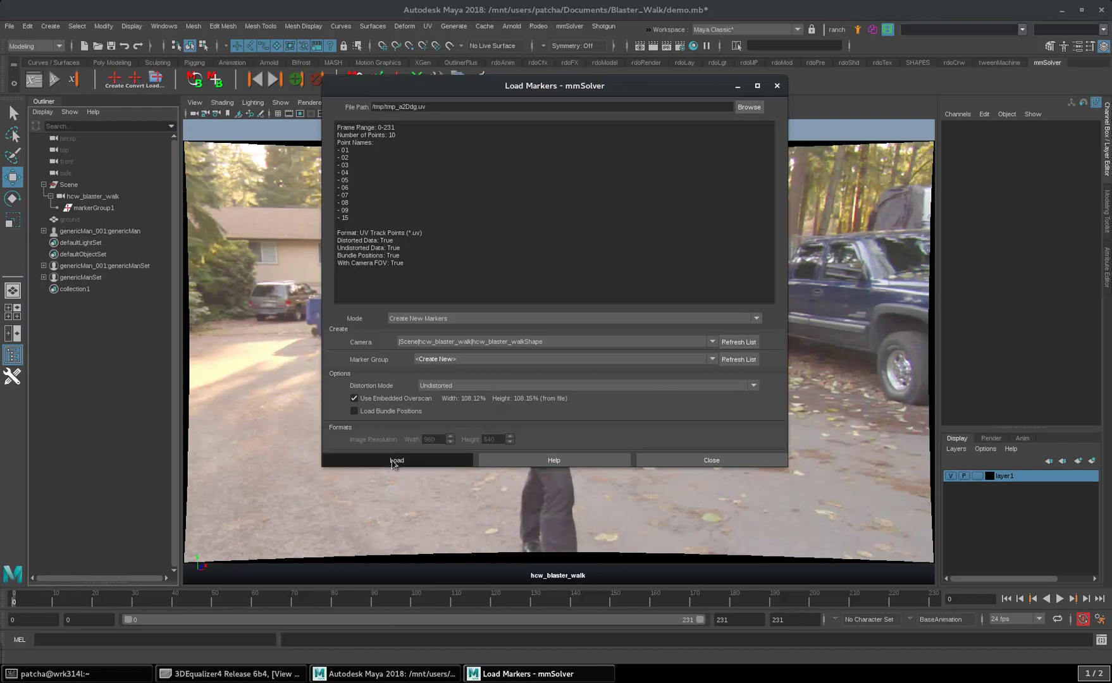
click(683, 461)
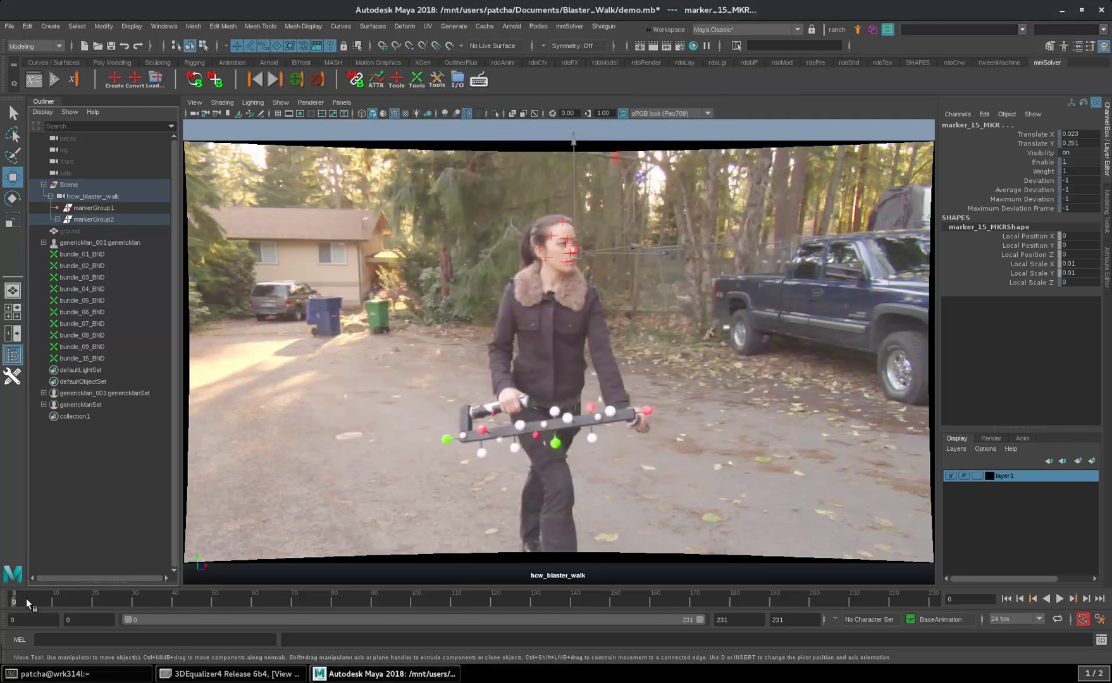
Play the shot, then delete markerGroup2's markers and bundles plus both marker groups.
key(alt+v)
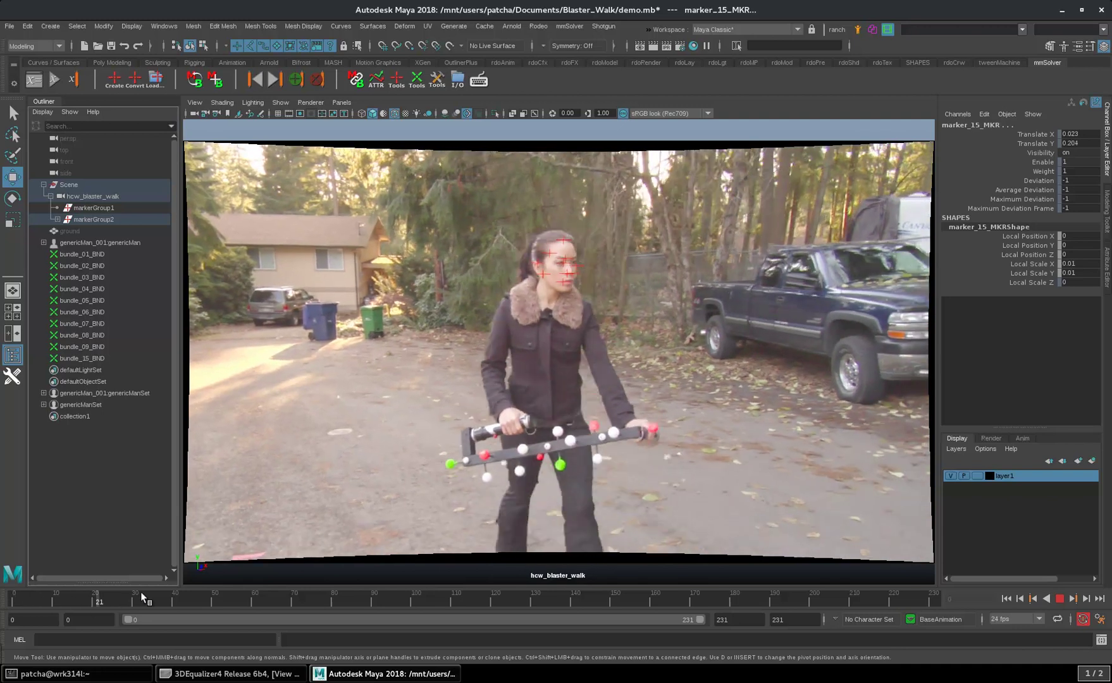
key(alt+shift+v)
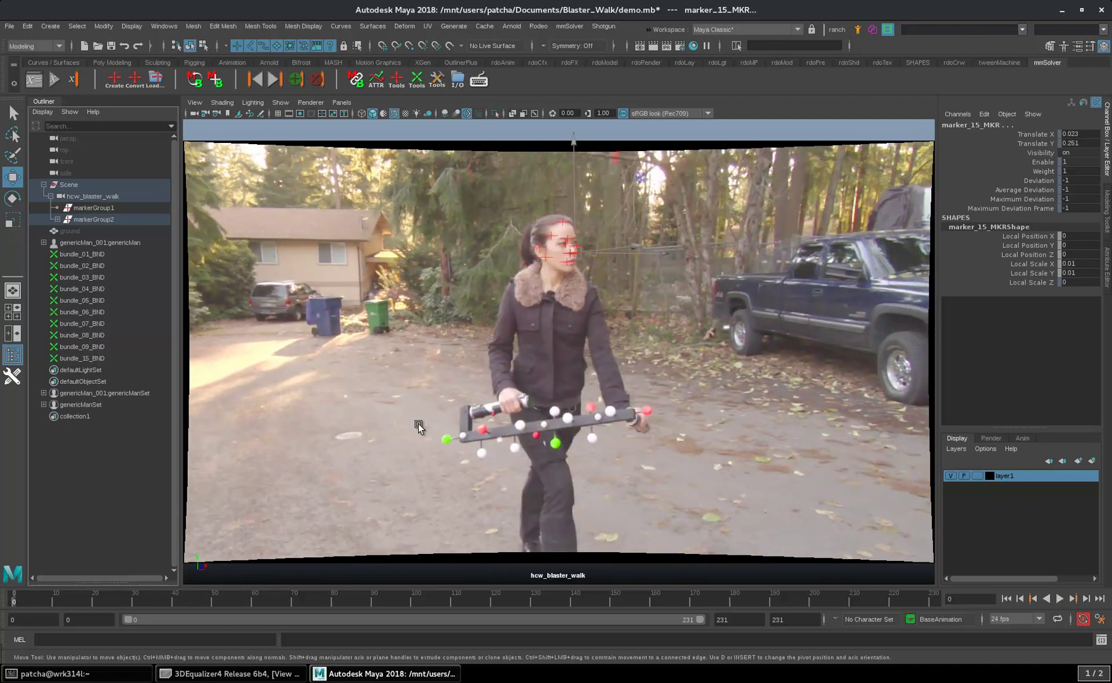
click(57, 218)
click(125, 230)
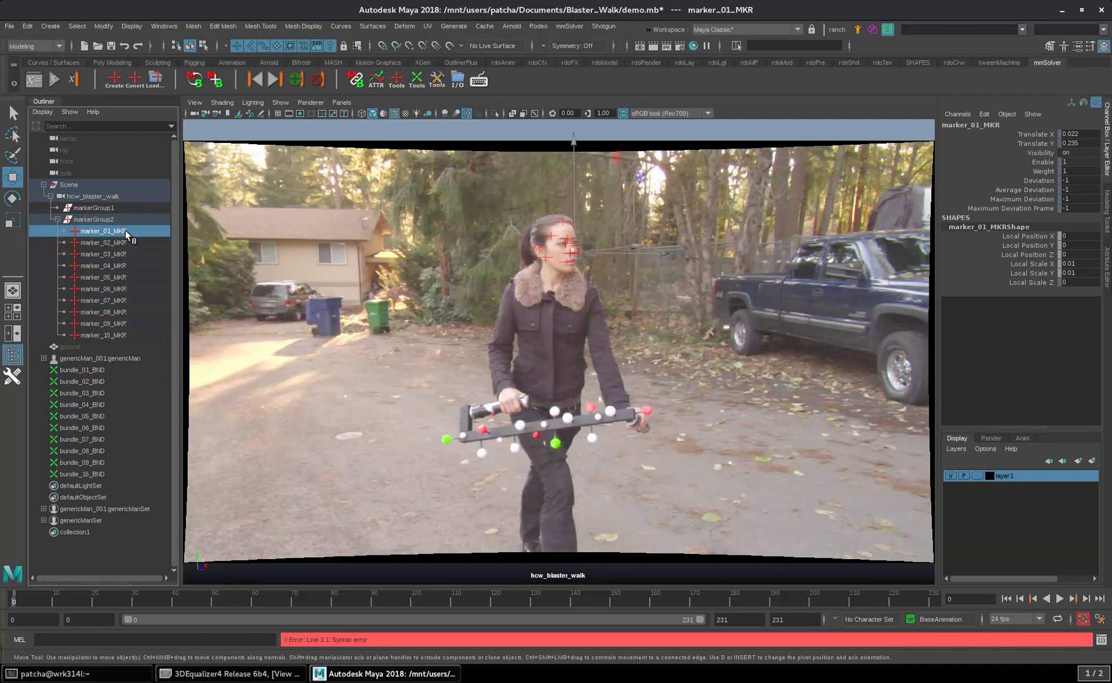
drag(128, 230, 121, 331)
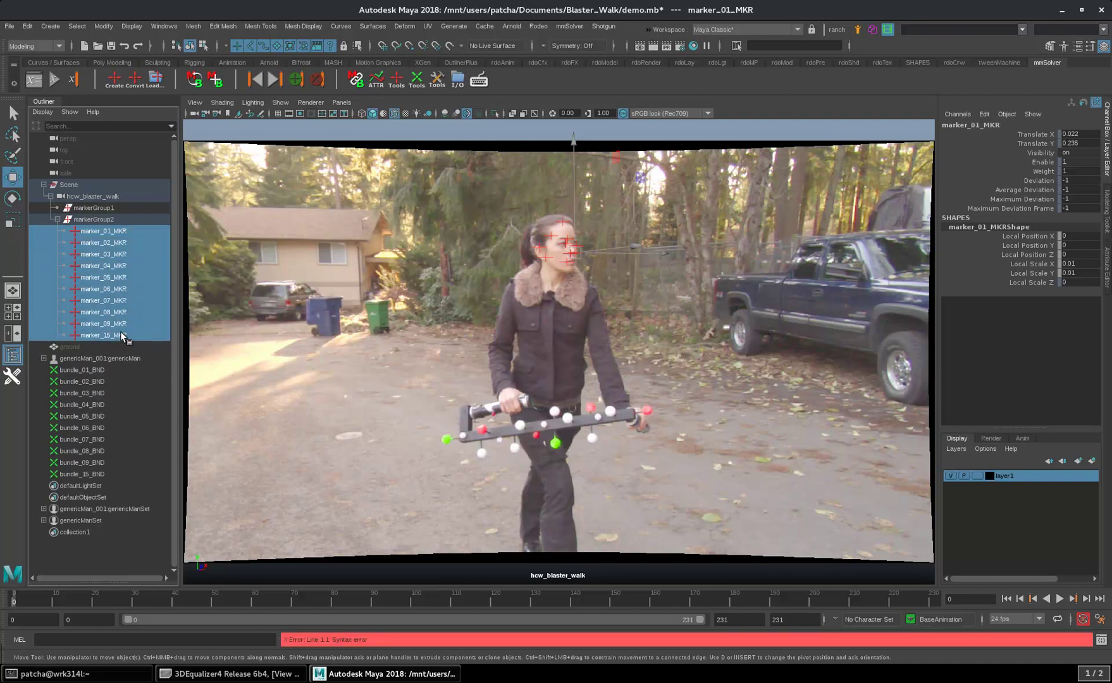
click(216, 79)
drag(111, 217, 109, 219)
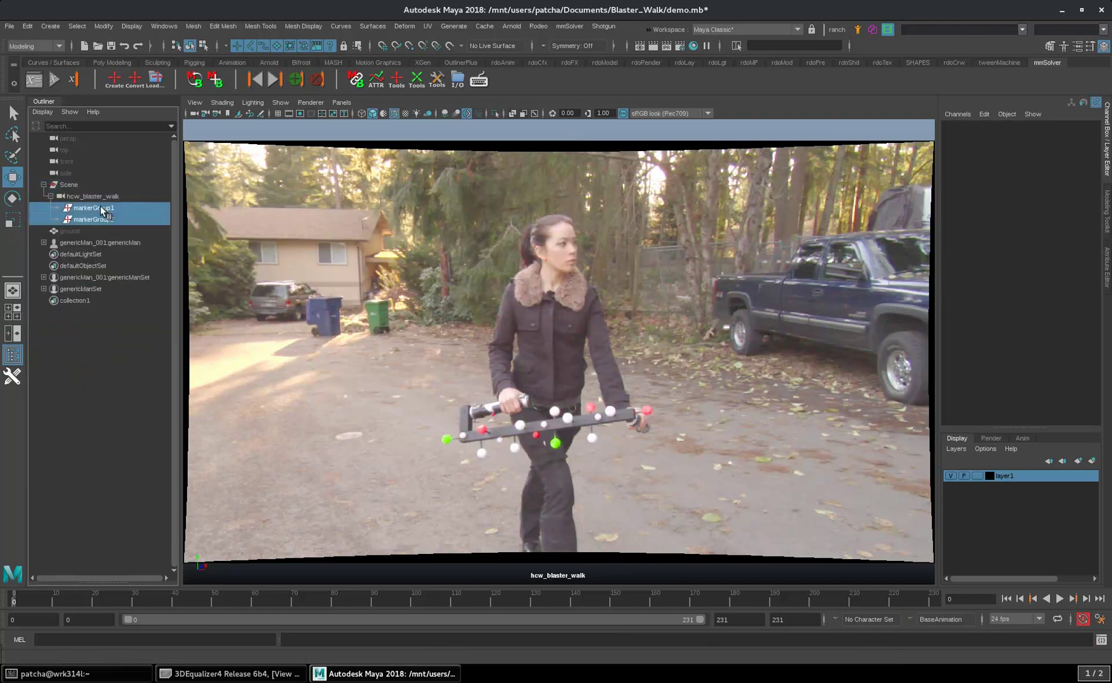
key(Delete)
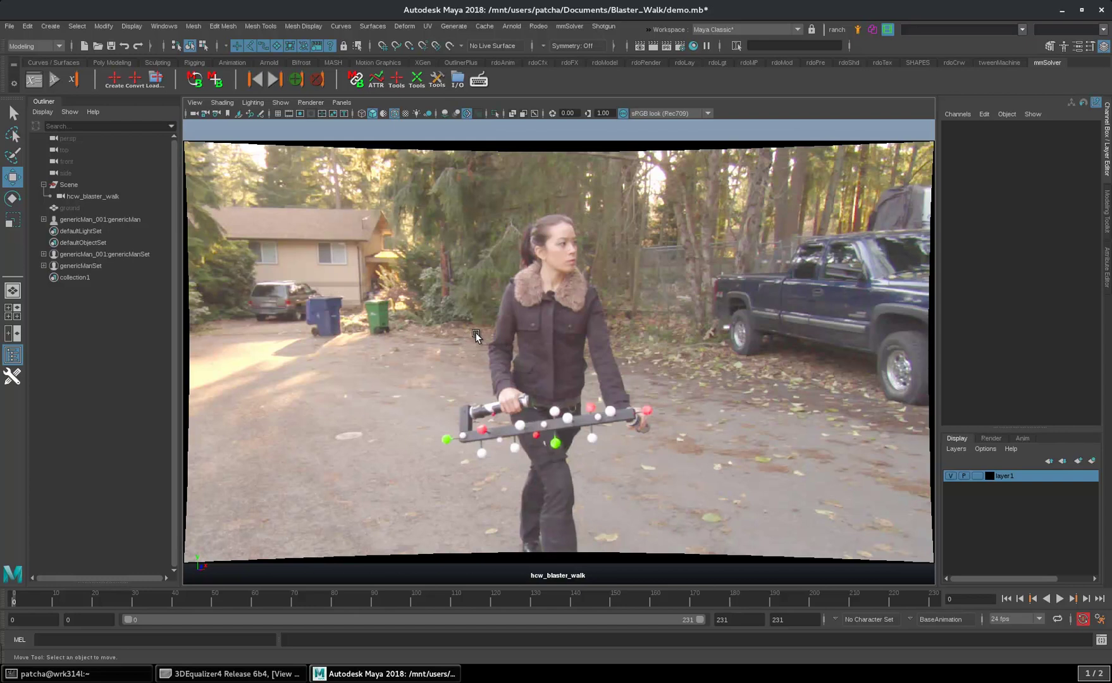
Select hcw_blaster_walk in the Outliner and open the mmSolver import/export shelf menu.
click(92, 196)
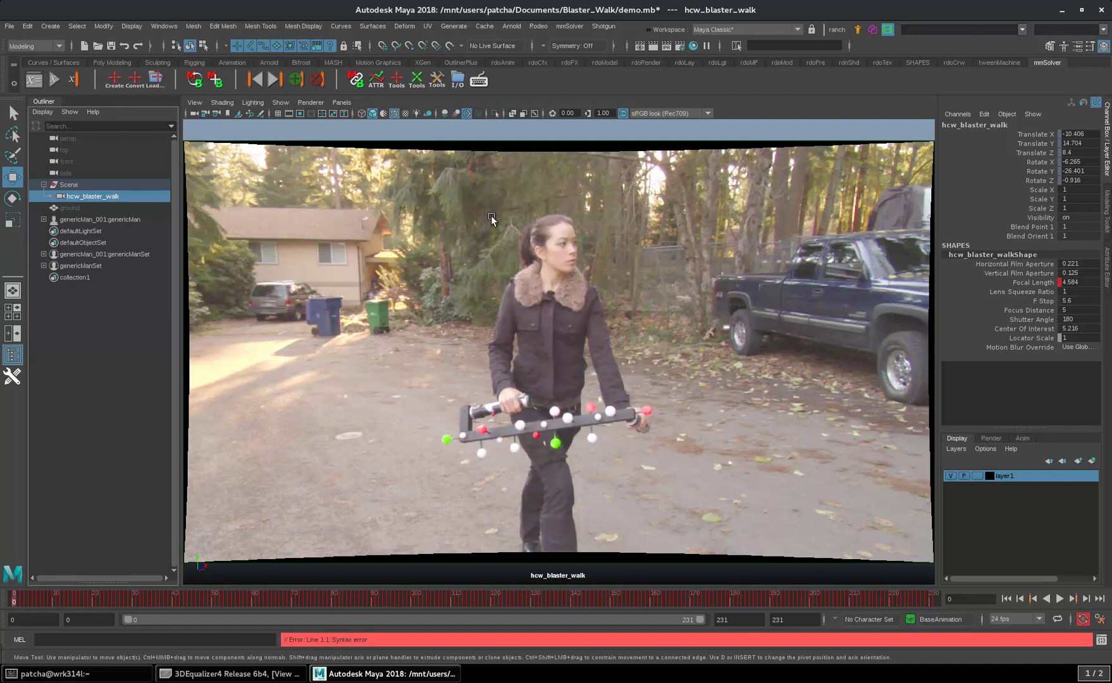
click(458, 89)
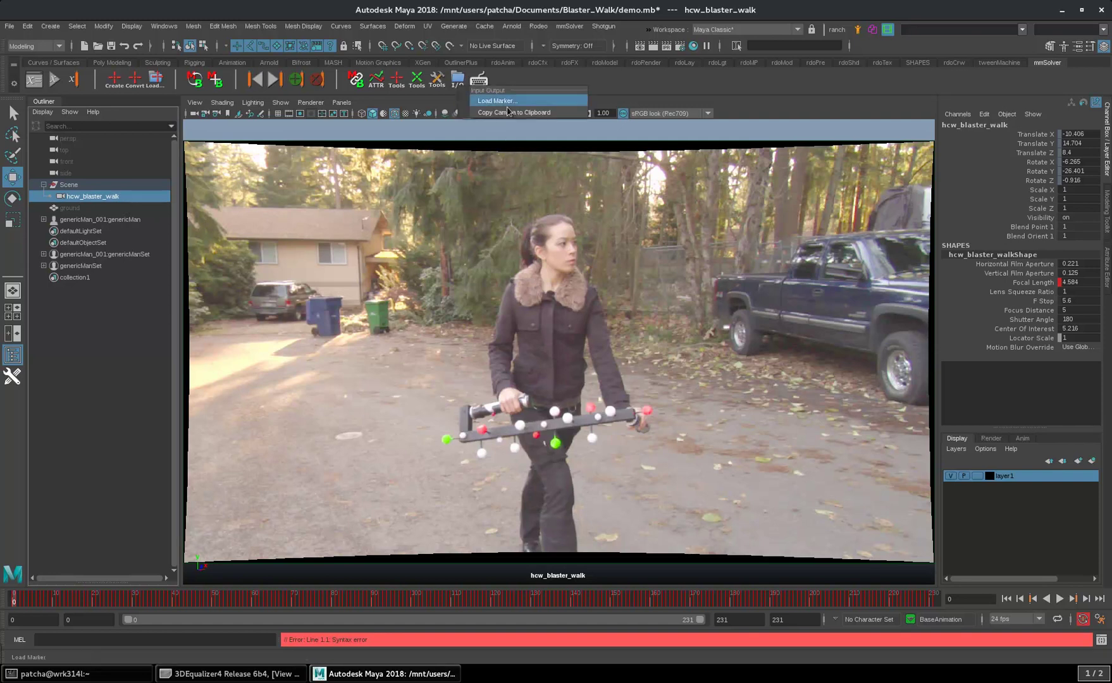
Copy the Maya camera, then start a new empty 3DE project, discarding current changes.
click(541, 114)
click(231, 673)
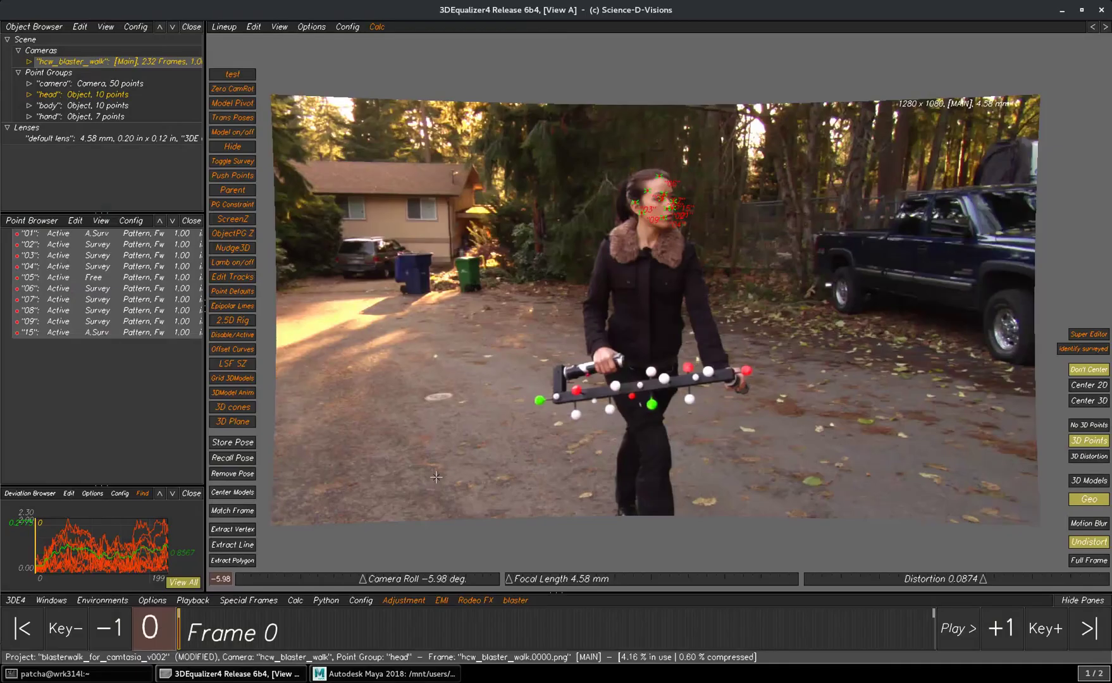
click(6, 602)
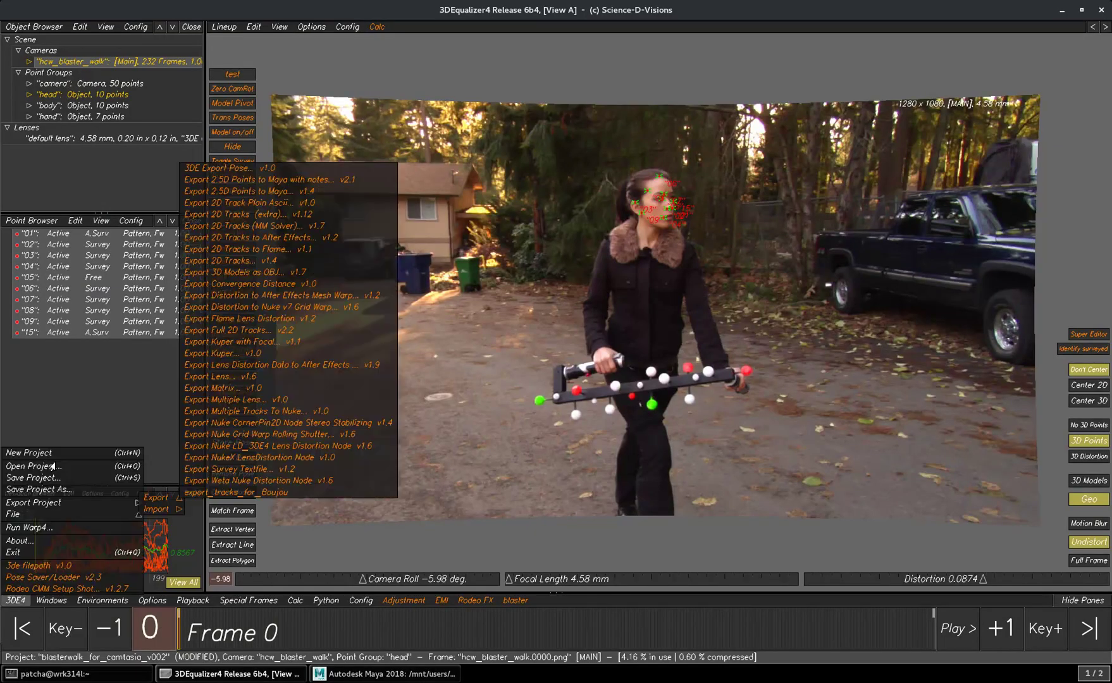
click(42, 454)
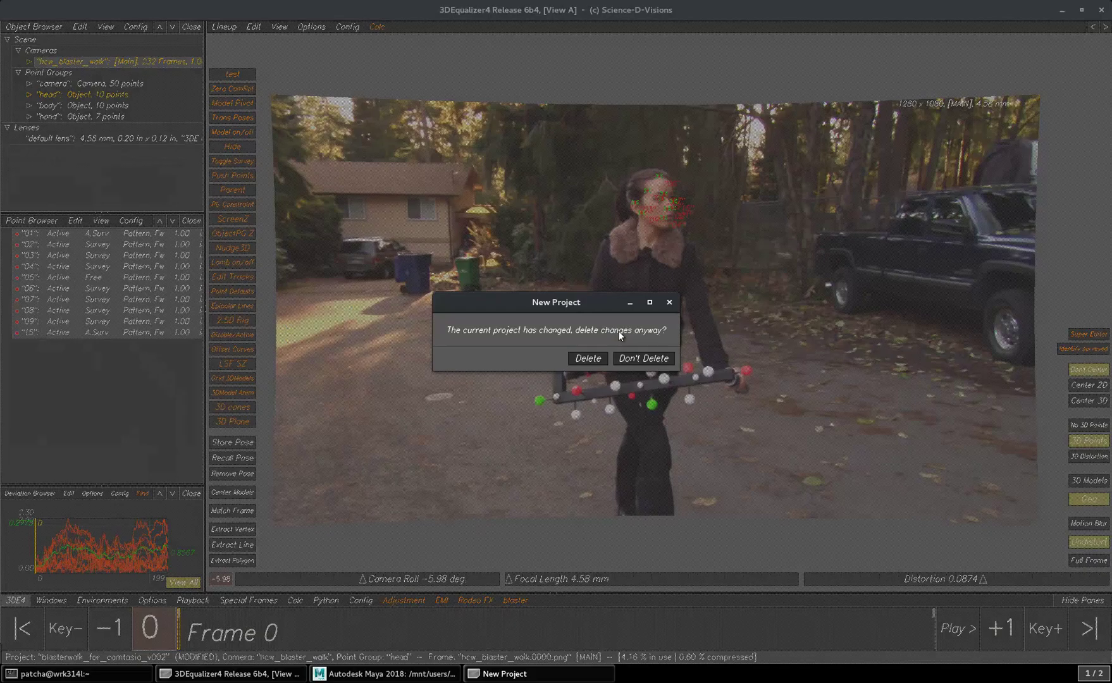
click(582, 360)
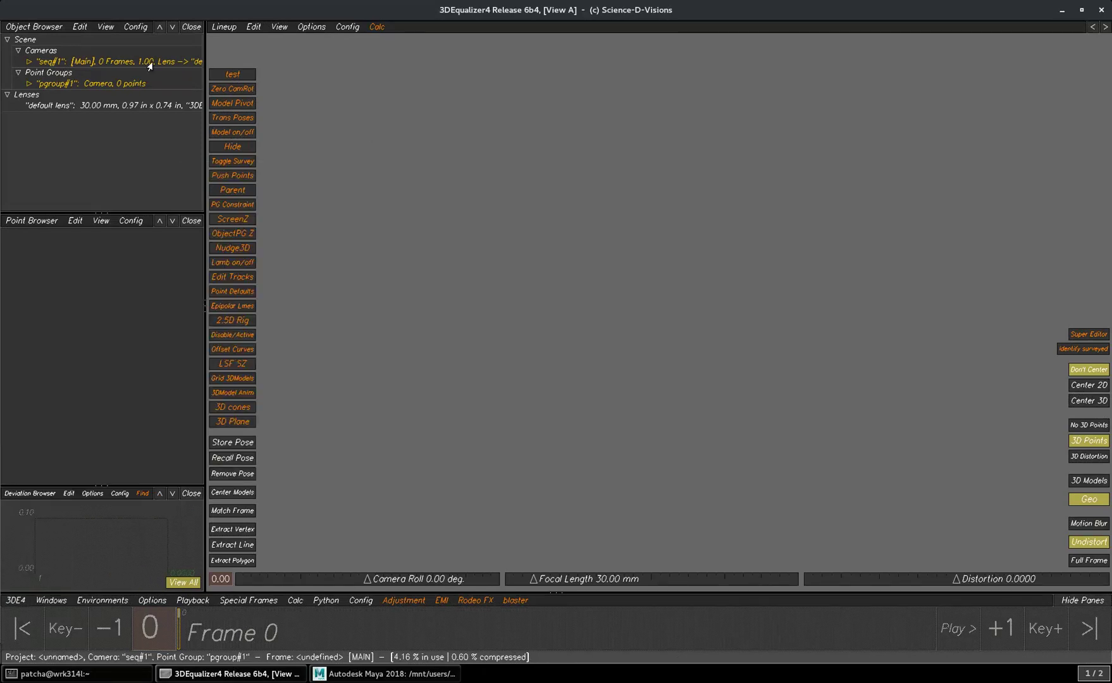
Set up Paste Camera (MM Solver) for the hcw_blaster_walk_dewarped plate over frames 0–231.
right_click(149, 64)
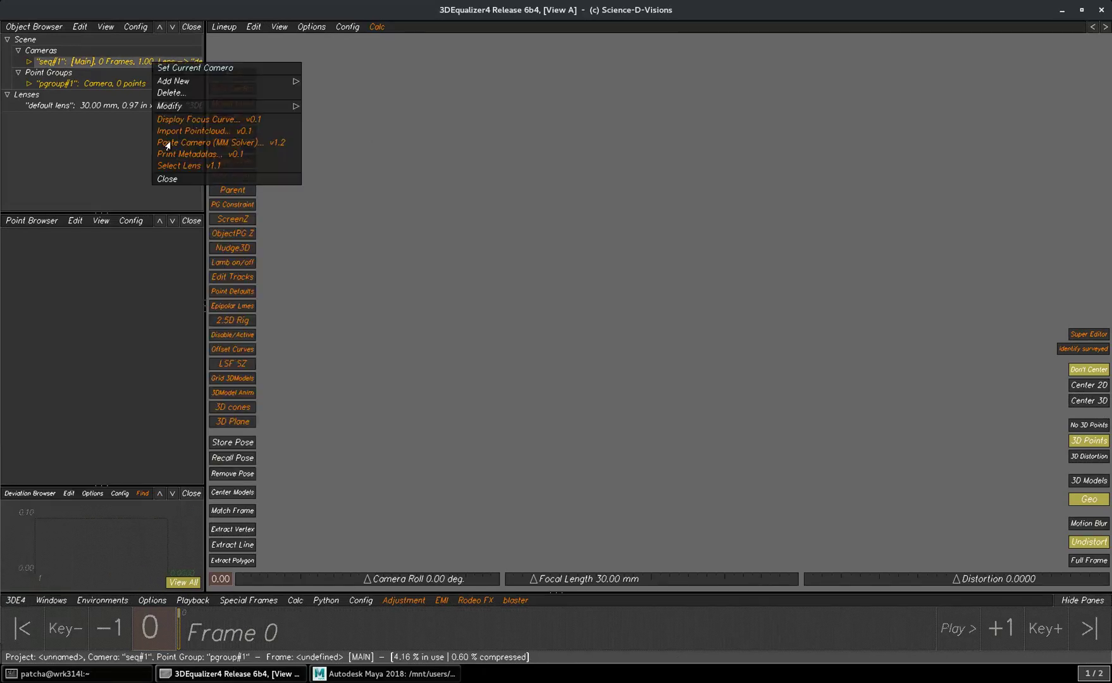
click(220, 145)
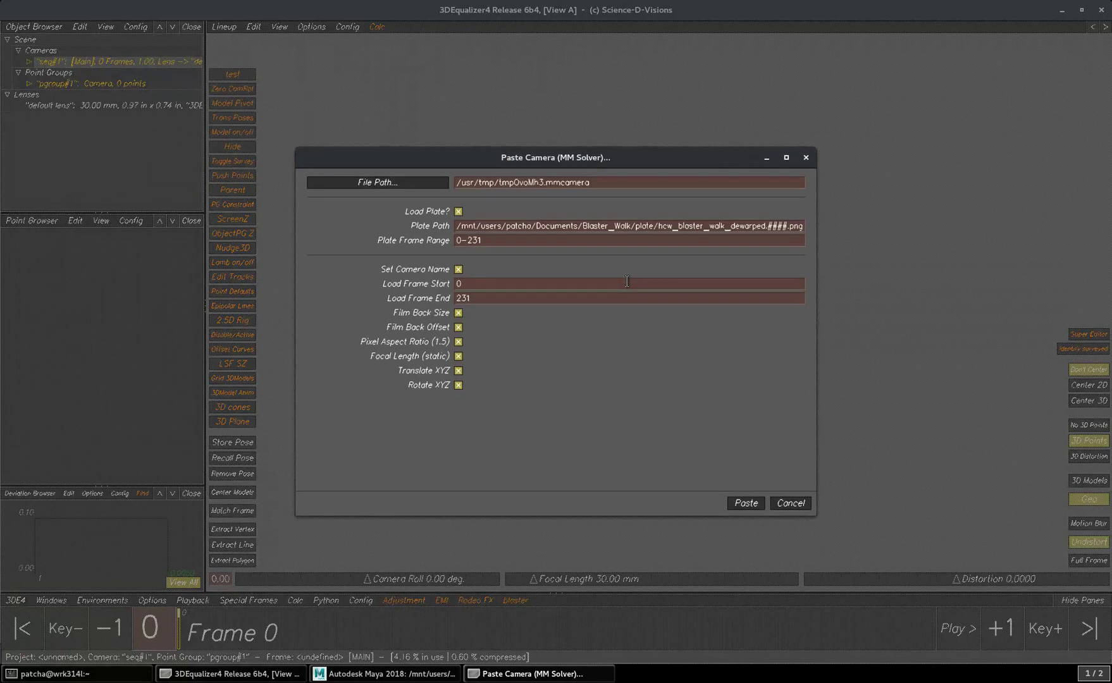
drag(580, 164, 561, 160)
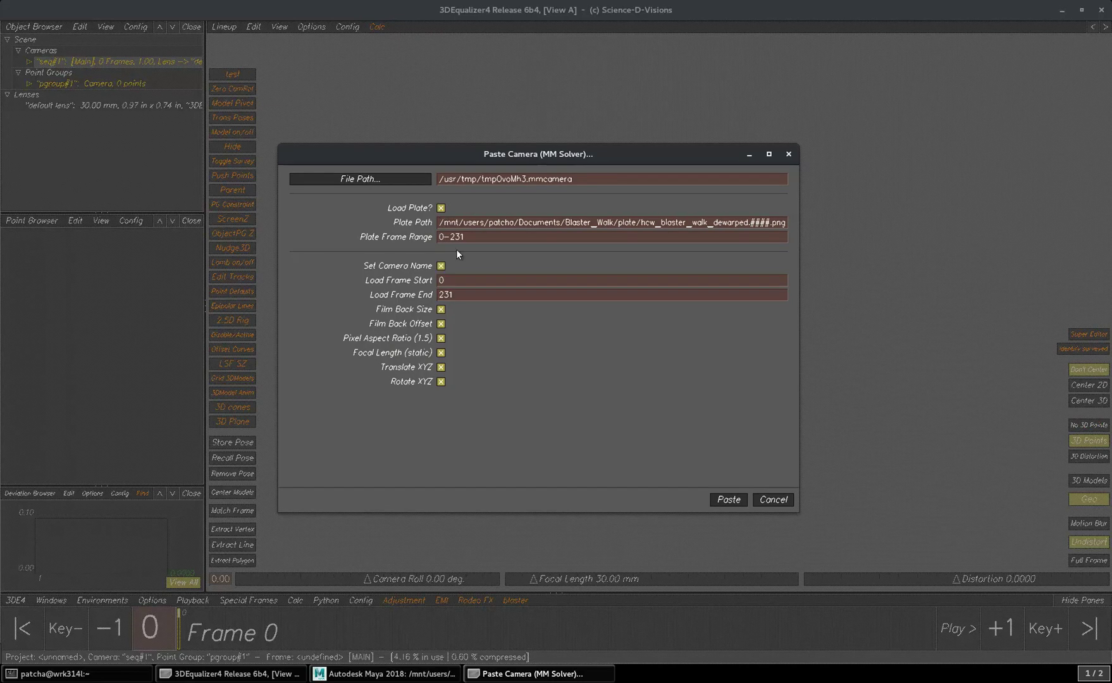
click(478, 237)
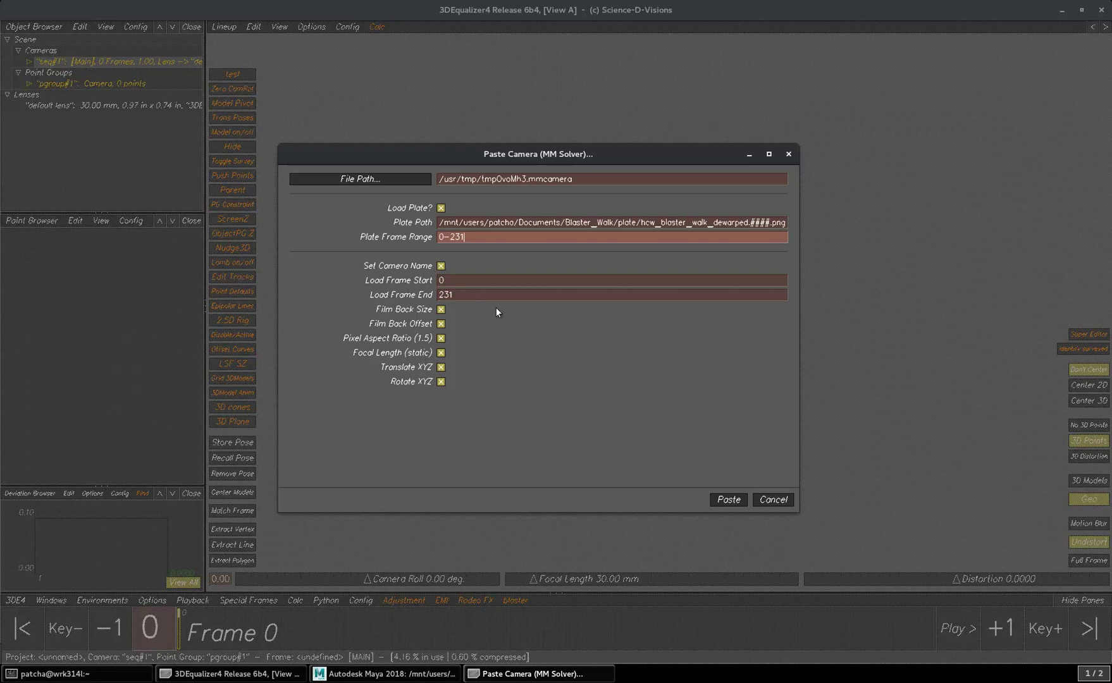
Paste the hcw_blaster_walk camera with its 232-frame dewarped plate; verify the 4.584 mm lens and 3D path.
click(727, 500)
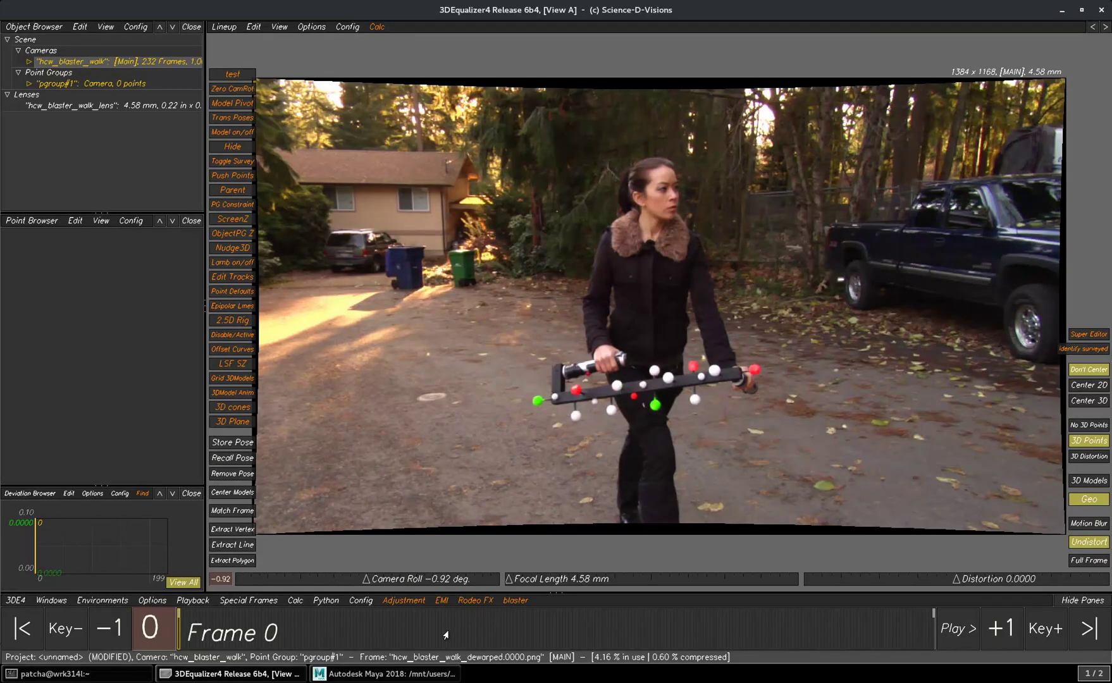
drag(604, 638, 313, 636)
double_click(150, 105)
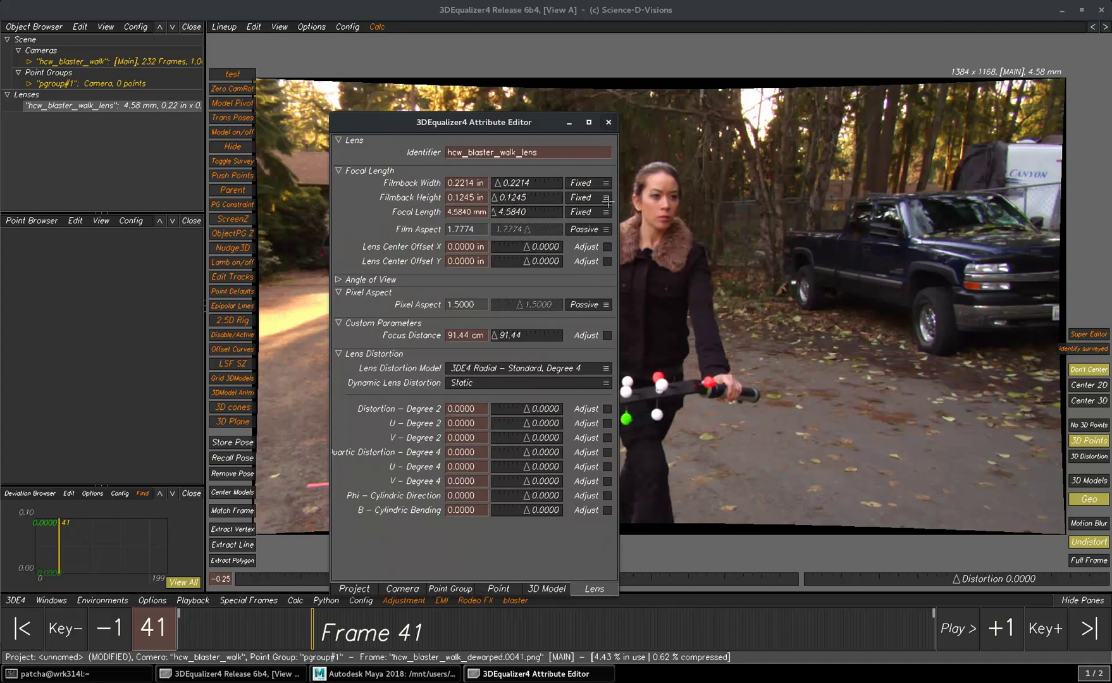
click(609, 122)
key(F3)
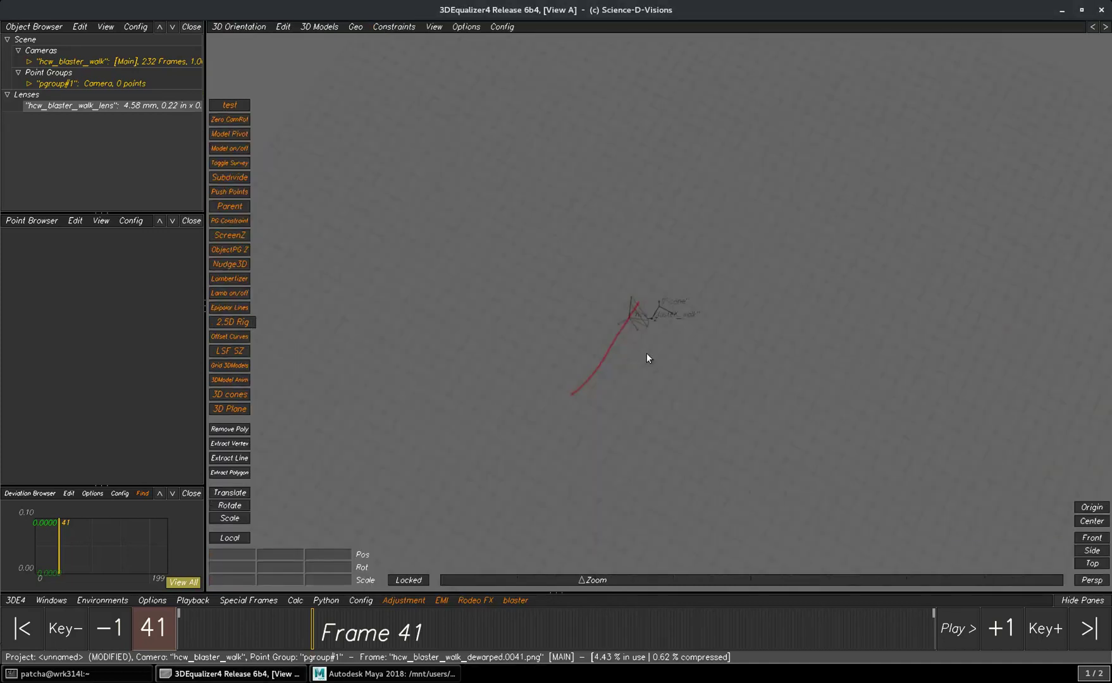
click(636, 309)
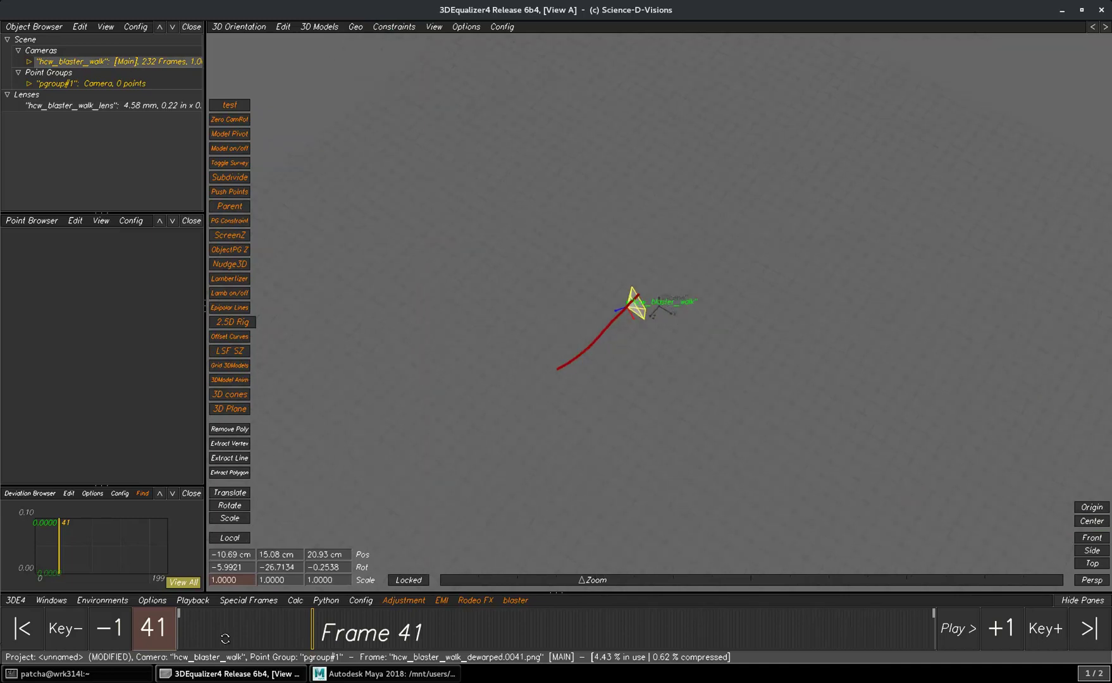